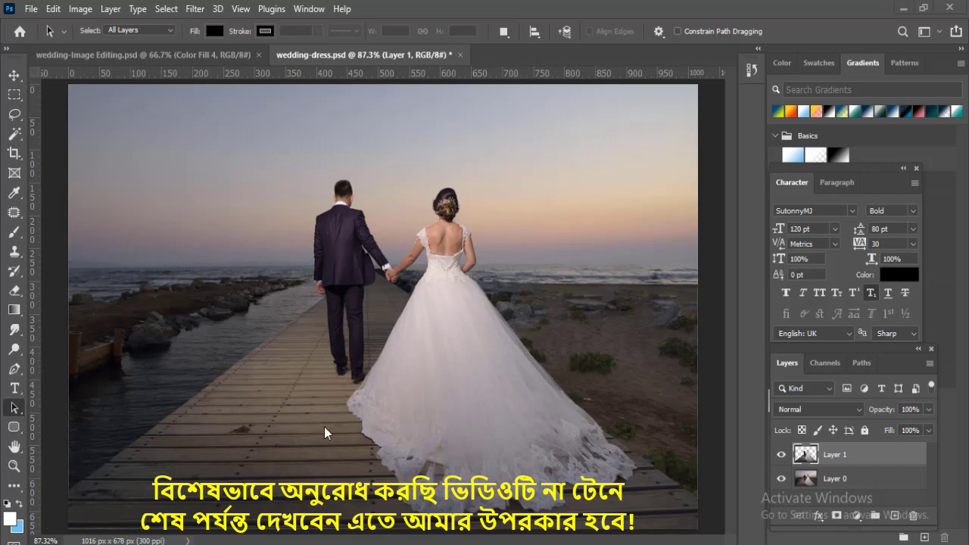
Step: Hide Layer 0 and add a new empty layer directly beneath the couple's cutout layer
left_click(781, 479)
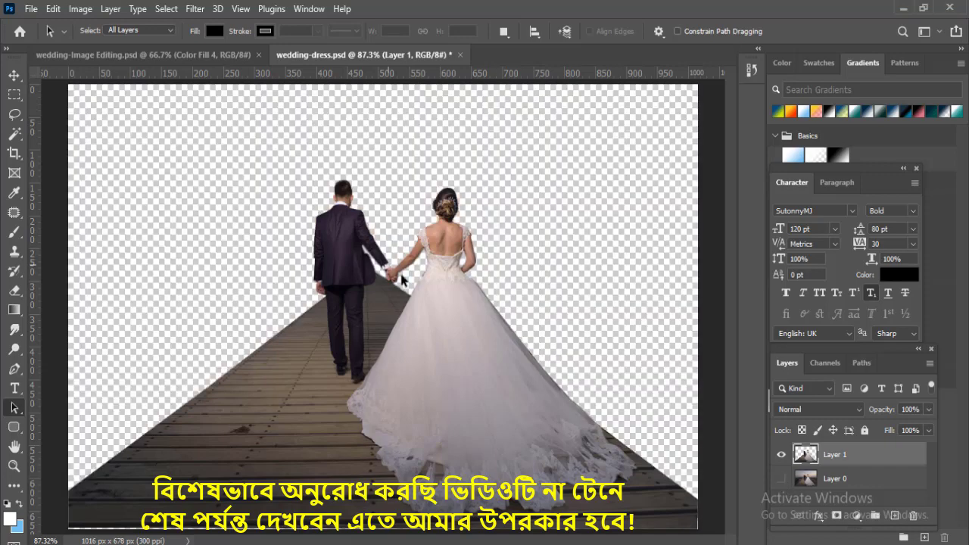
left_click(782, 479)
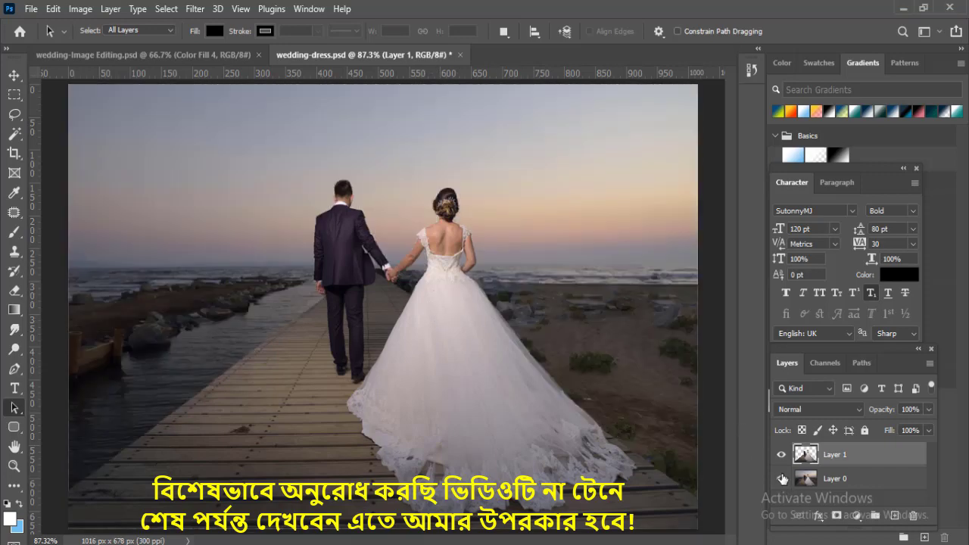
left_click(782, 478)
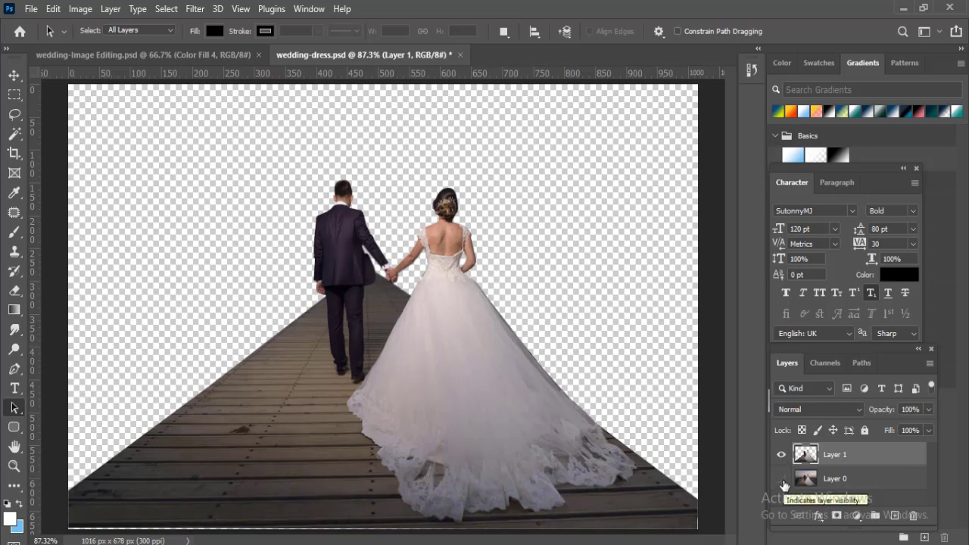
left_click(894, 515, "ctrl")
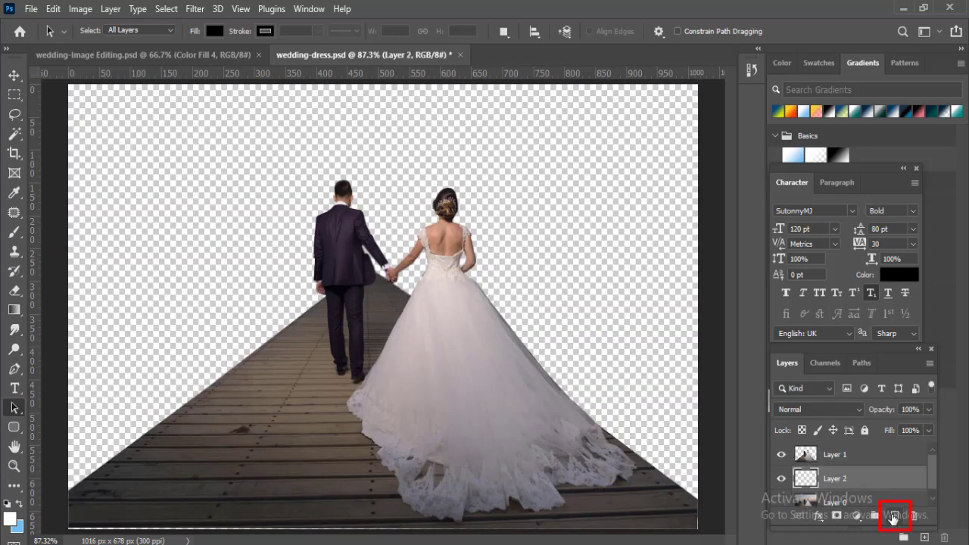
Step: Open luxury-wedding-catering-banquet-outdoor.jpg and paste a copy of the whole photo onto the new layer in wedding-dress.psd
key("ctrl+o")
double_click(578, 337)
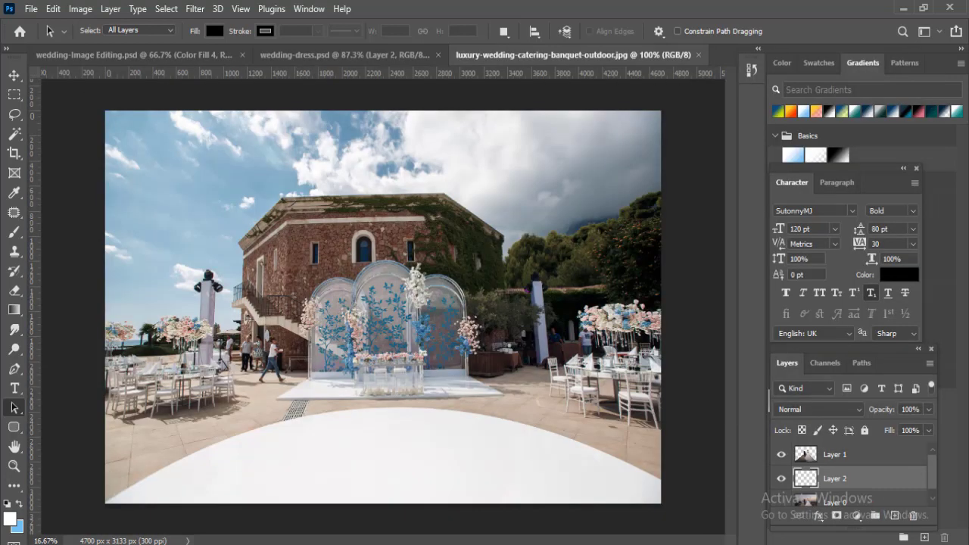
key("ctrl+a")
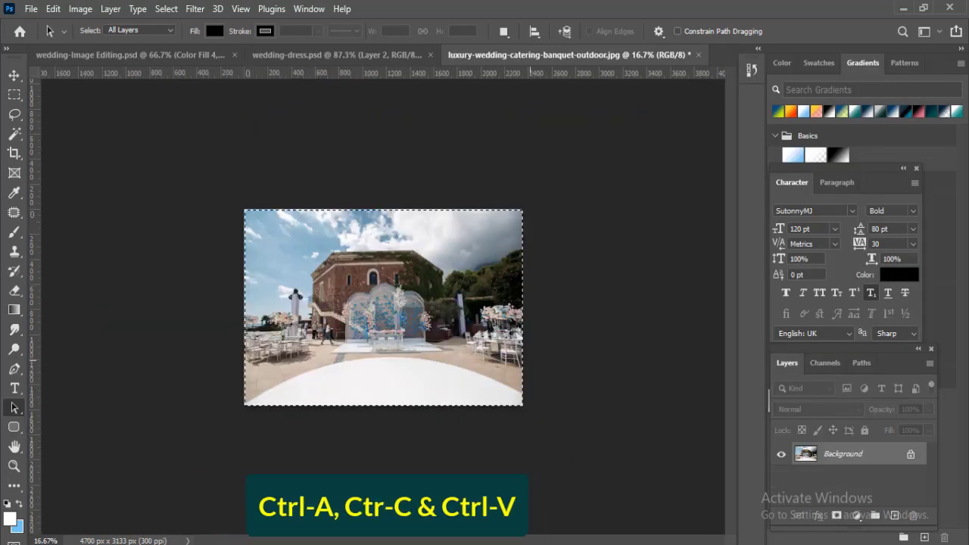
key("ctrl+c")
key("ctrl+shift+Tab")
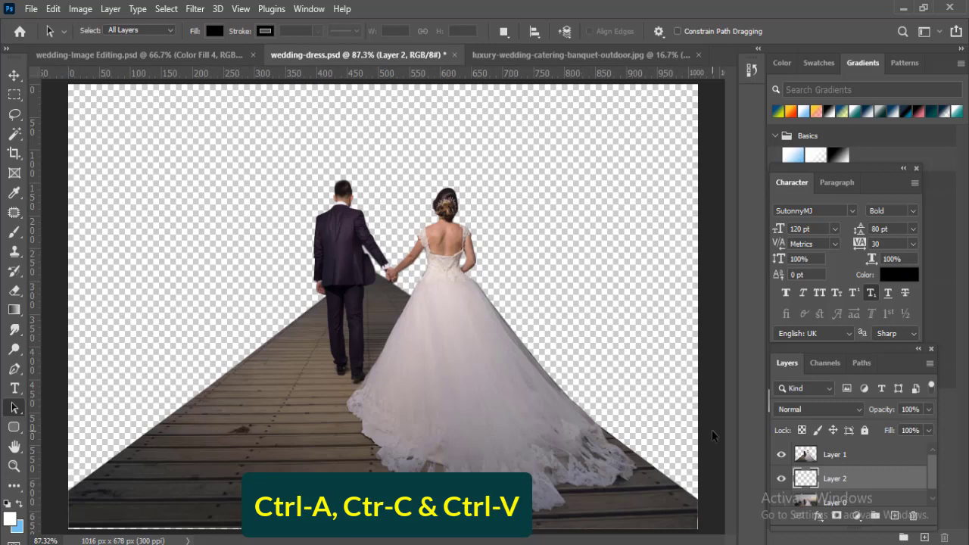
key("ctrl+v")
Step: Scale down the pasted venue photo and position it behind the couple so it spans the canvas width
key("ctrl+t")
key("ctrl+minus")
key("ctrl+minus")
key("ctrl+minus")
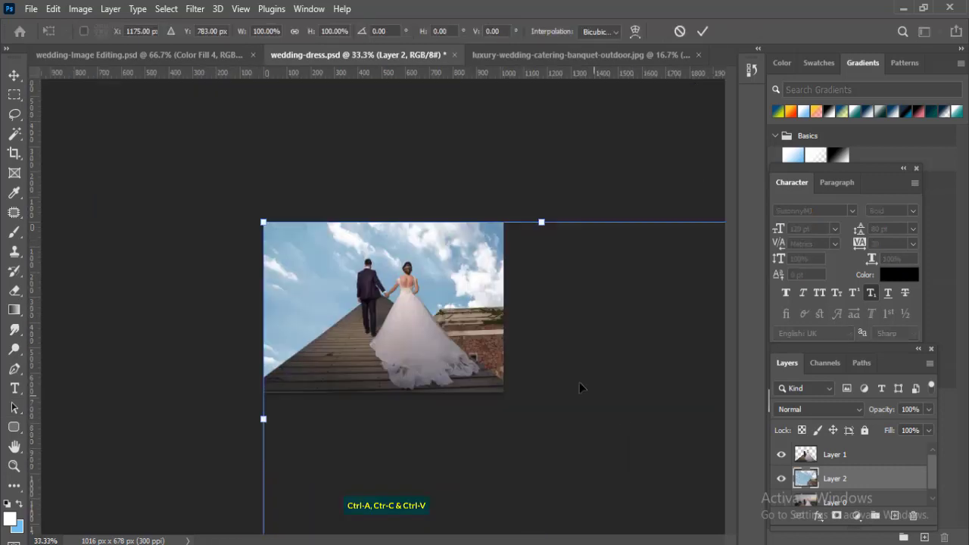
left_click_drag(485, 332, 316, 219)
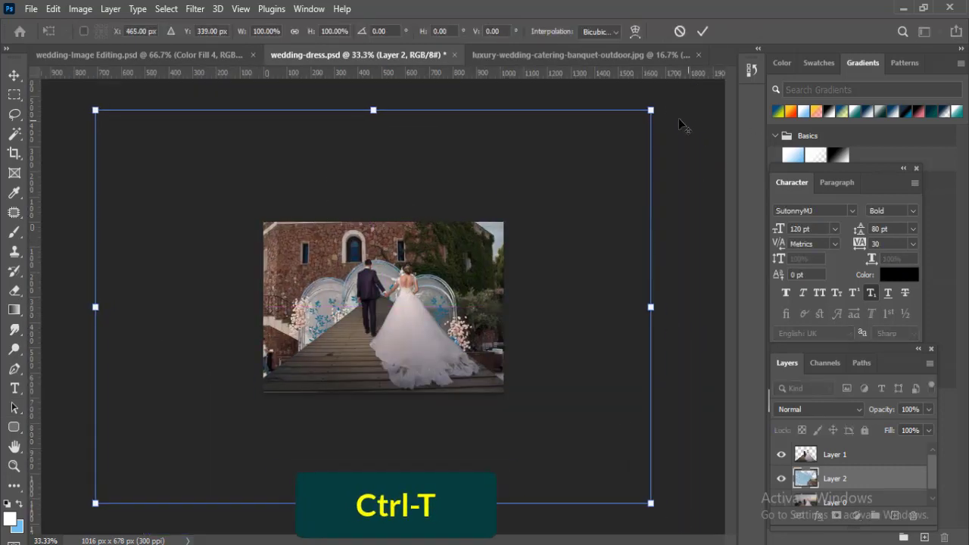
left_click_drag(650, 110, 527, 206)
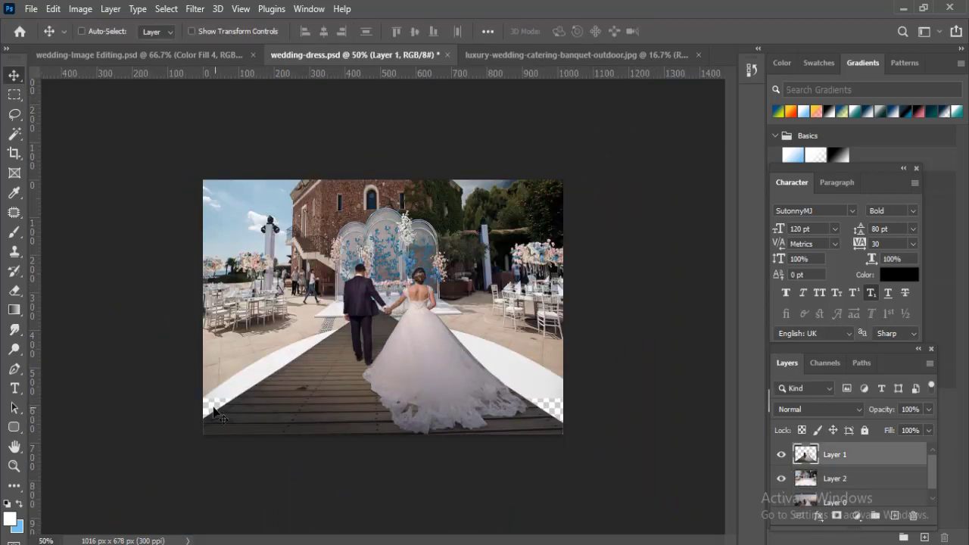
Step: With the Pen tool, outline the two empty lower corners on Layer 2 and turn the paths into a selection
left_click(879, 480)
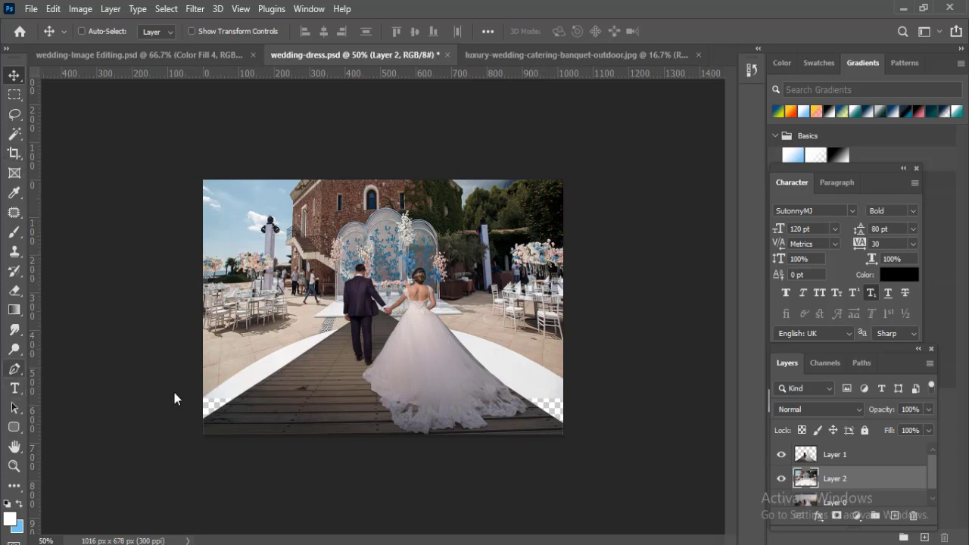
left_click(13, 369)
left_click(514, 391)
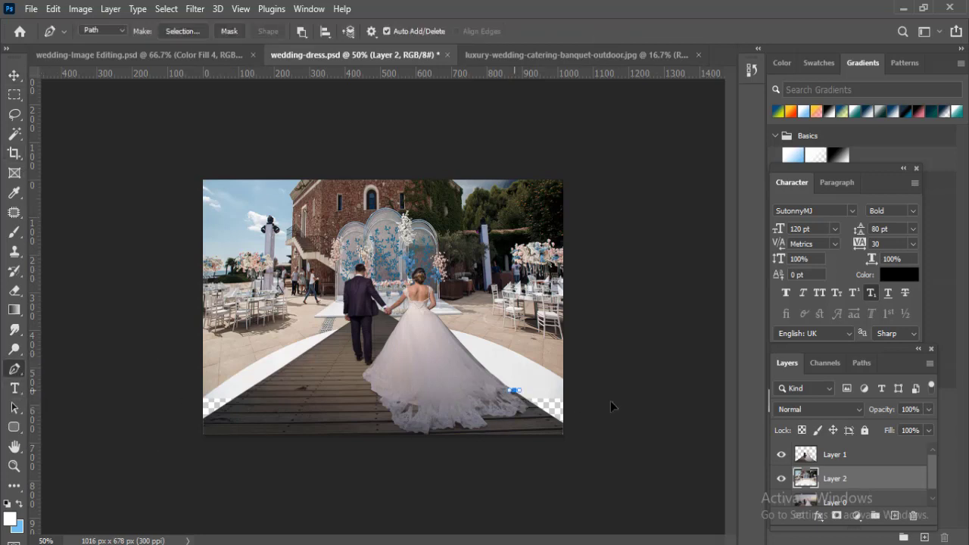
left_click(567, 433)
left_click(503, 389)
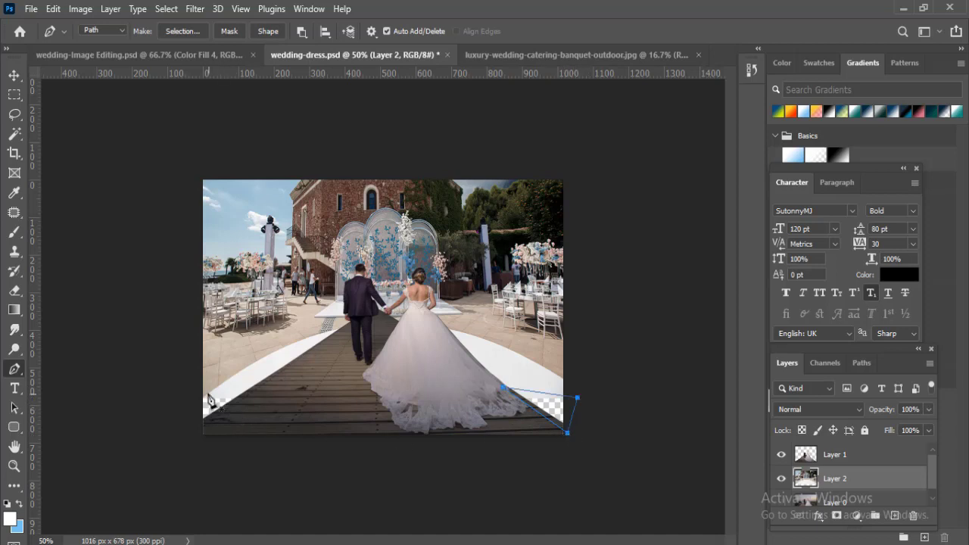
left_click(195, 389)
left_click(270, 391)
left_click(196, 445)
key("Return")
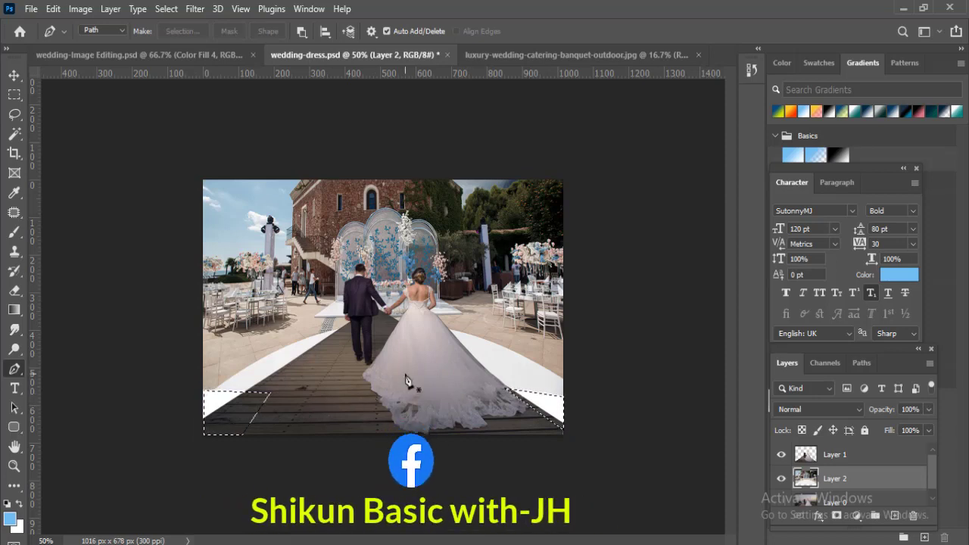
key("ctrl+shift+i")
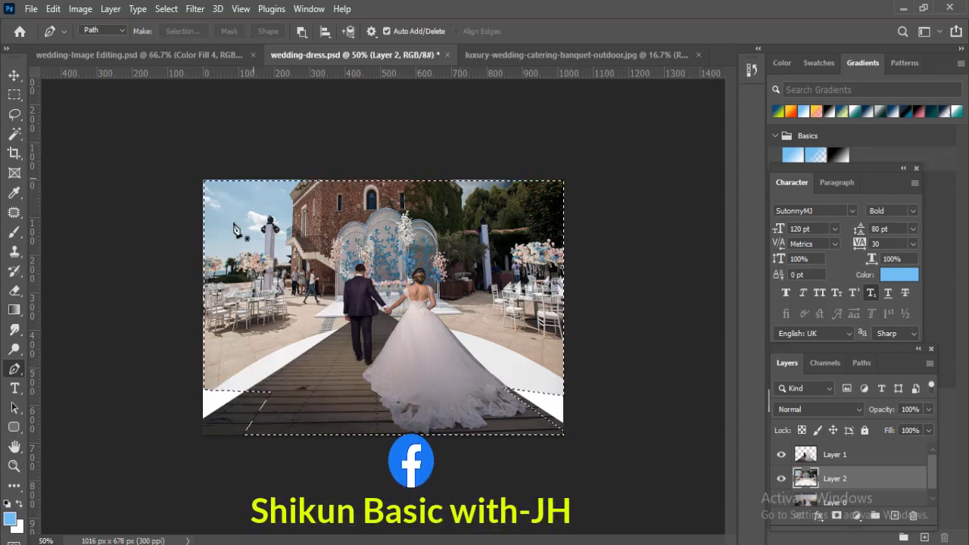
key("ctrl+BackSpace")
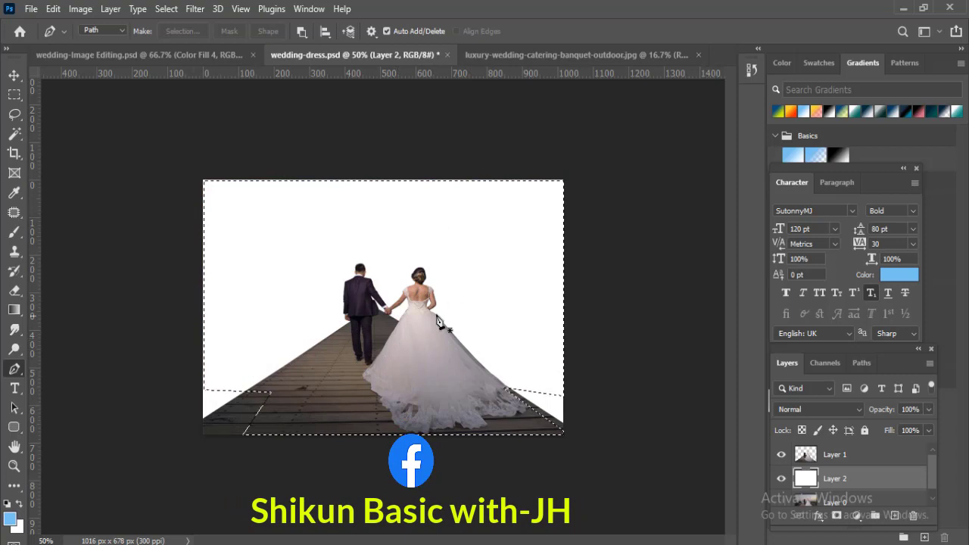
key("ctrl+z")
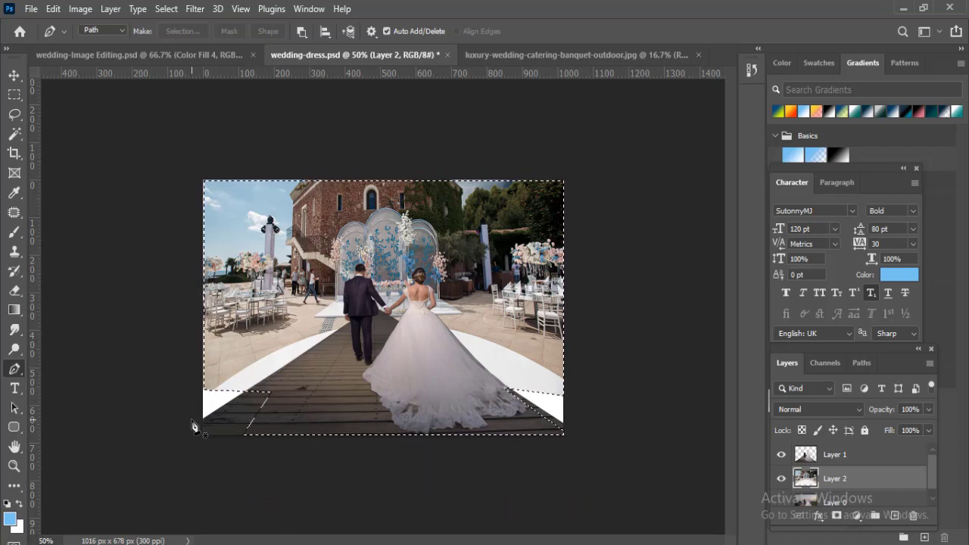
Step: Invert the selection back to the two lower corners, fill them with white on Layer 2, and deselect
key("ctrl+shift+i")
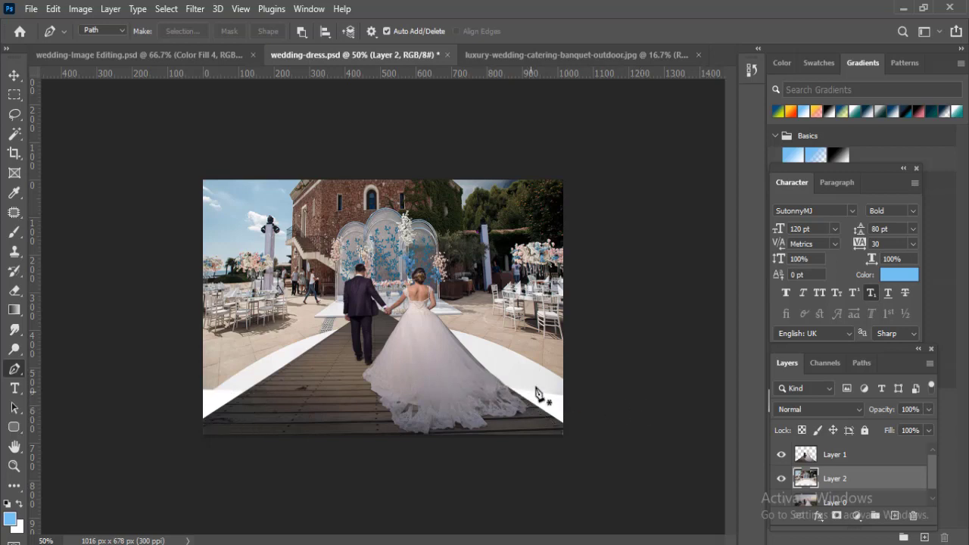
key("l")
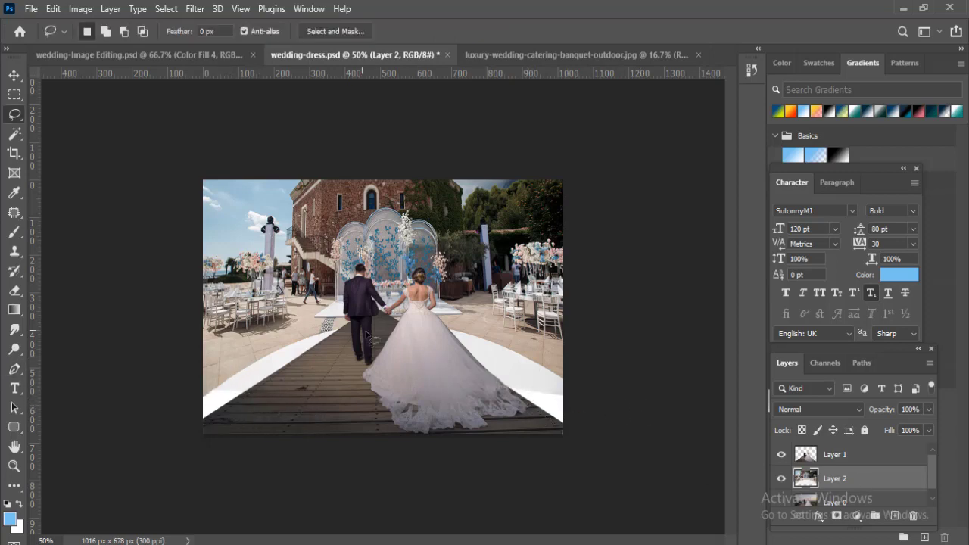
Step: Add an Exposure adjustment layer above Layer 1 and set its white point by sampling the bride's dress
left_click(861, 464)
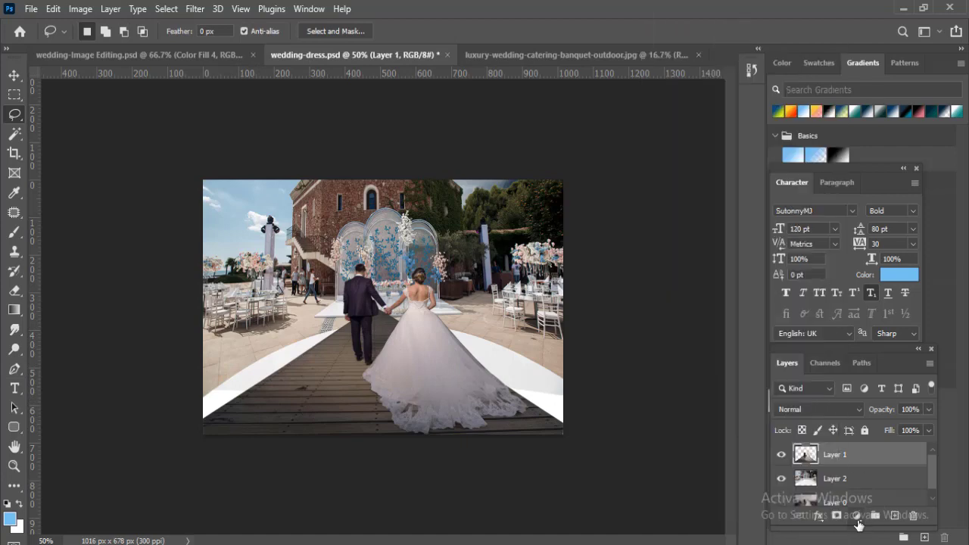
left_click(857, 518)
left_click(885, 340)
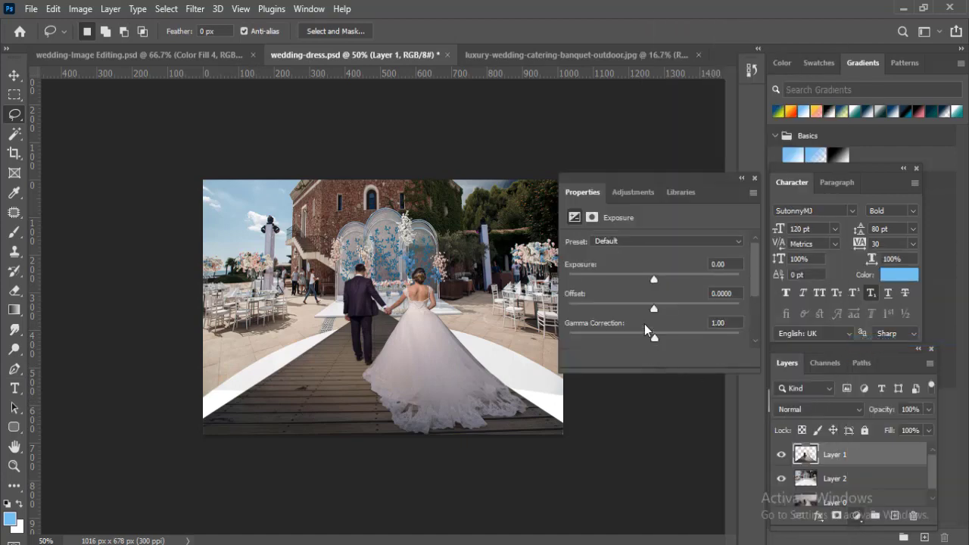
left_click_drag(754, 273, 699, 336)
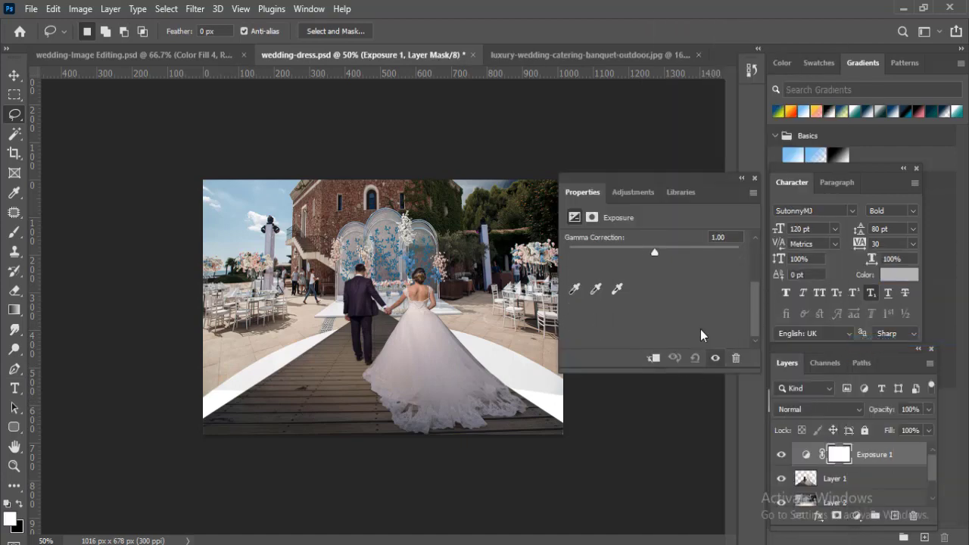
left_click(618, 288)
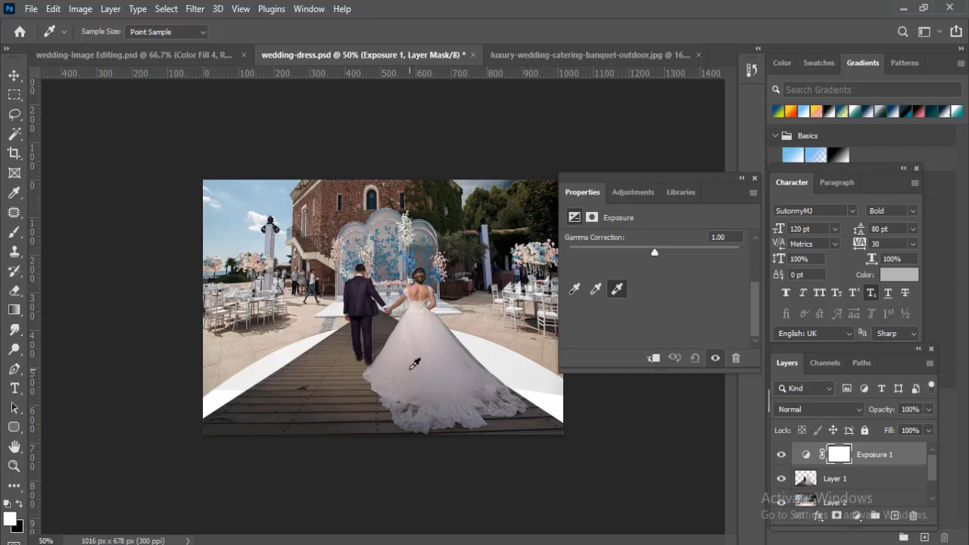
left_click(415, 364)
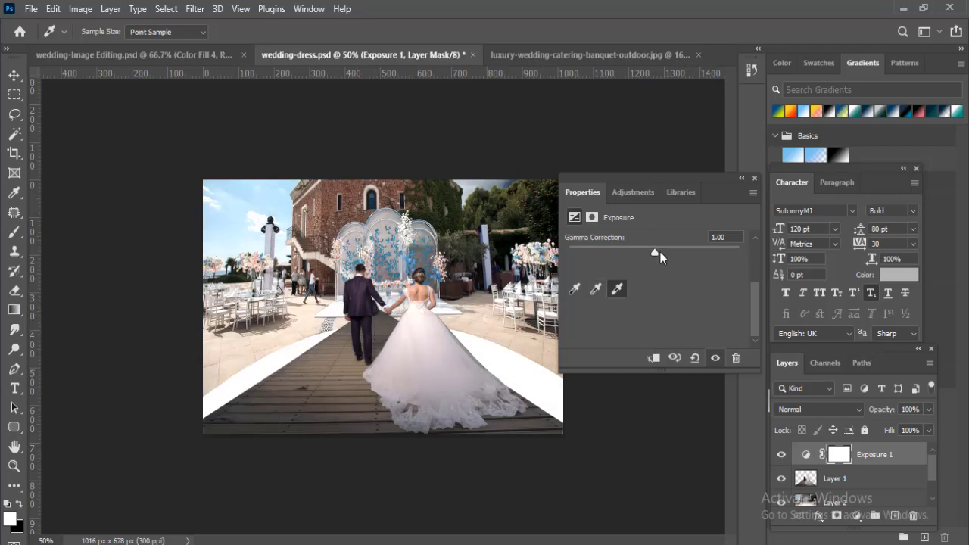
left_click(753, 177)
Step: Brighten the couple on Layer 1 with Levels by lowering the white input level
key("ctrl+0")
key("ctrl+minus")
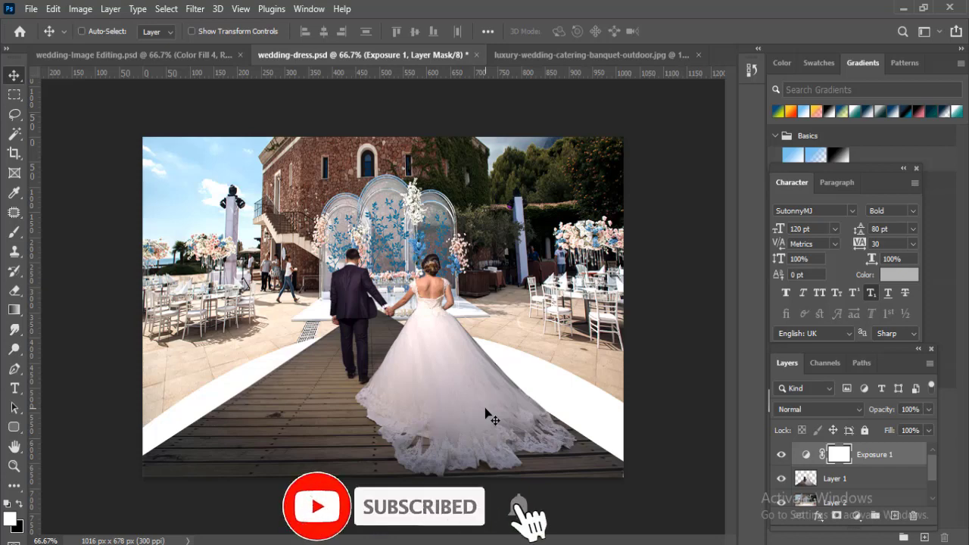
left_click(805, 479)
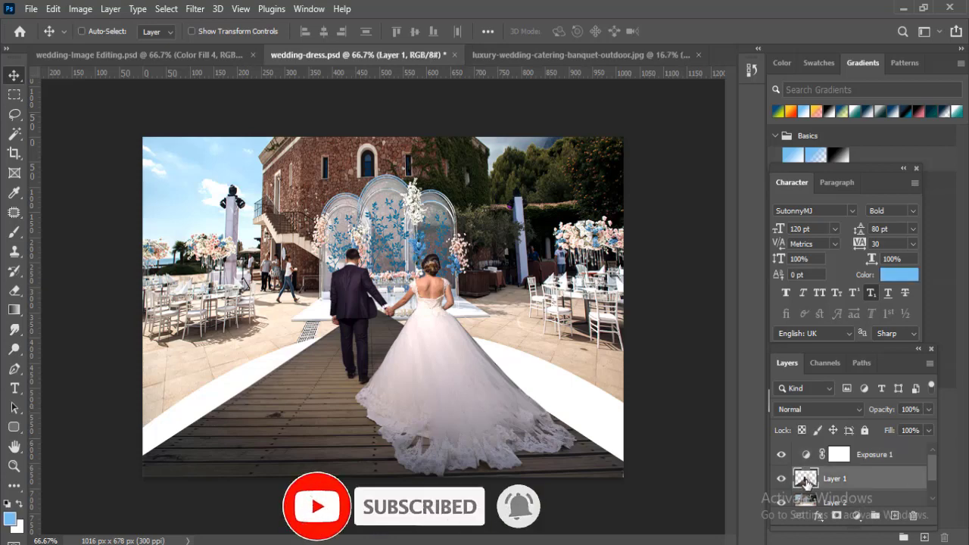
key("ctrl+l")
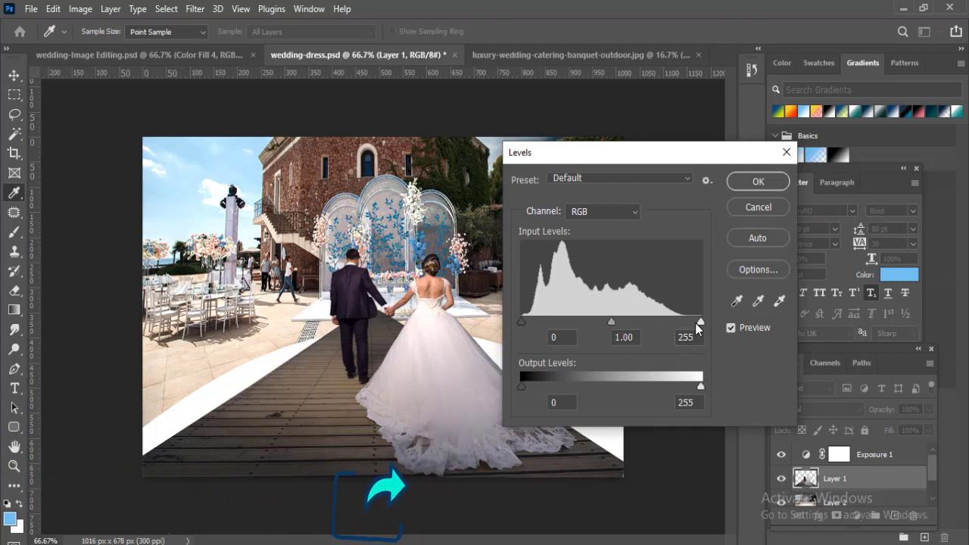
left_click_drag(704, 322, 683, 322)
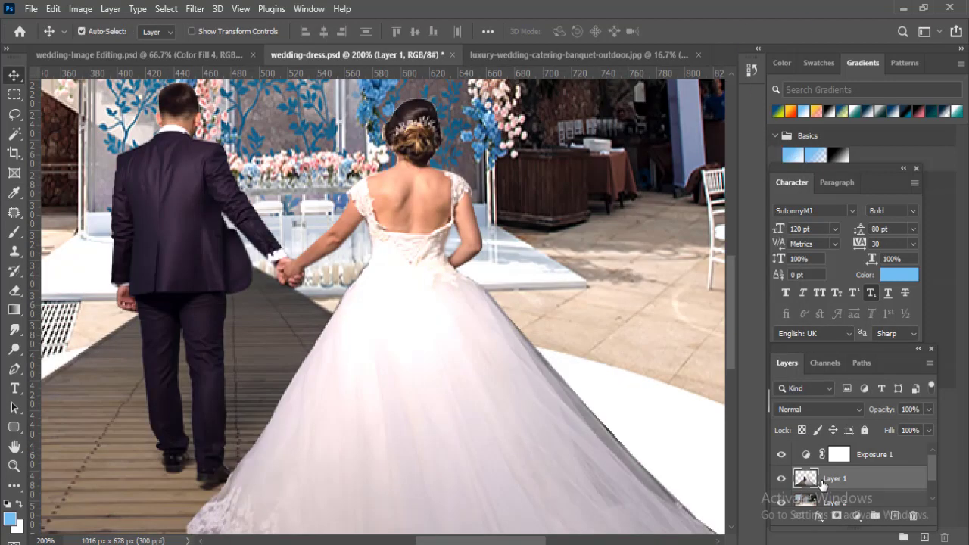
Step: Shift the midtones of Layer 1 slightly toward yellow with Color Balance
key("ctrl+b")
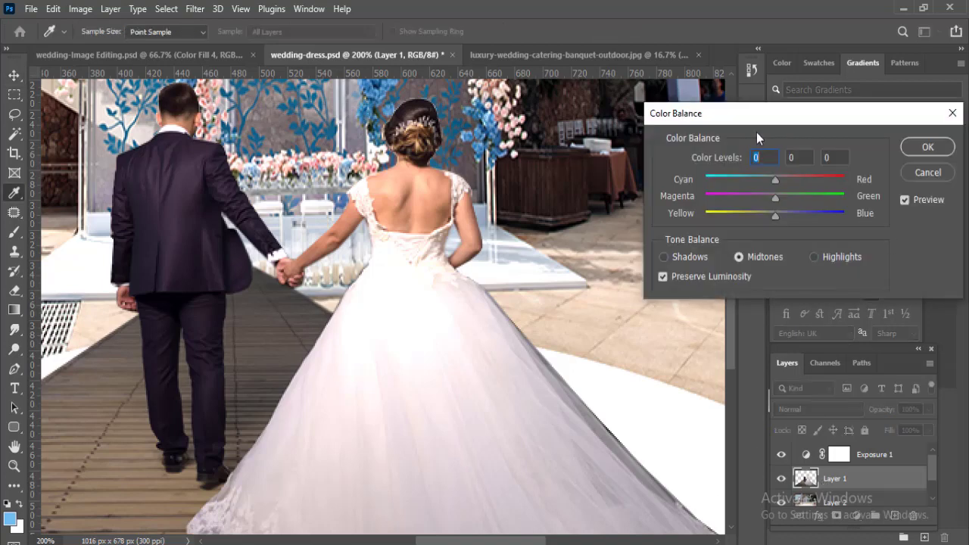
left_click_drag(756, 115, 644, 132)
left_click_drag(658, 233, 652, 234)
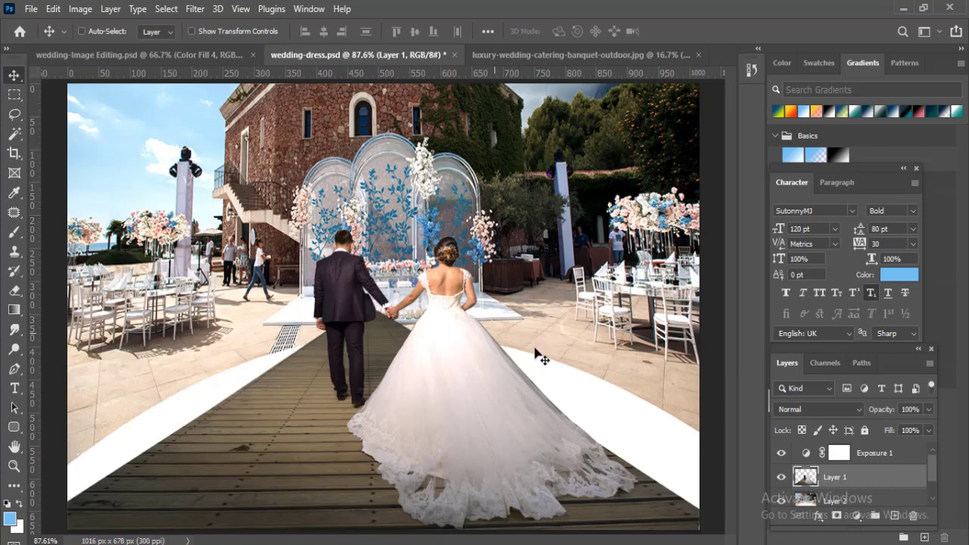
Step: Select the bride's white dress on Layer 1 with an enlarged Quick Selection brush
key("w")
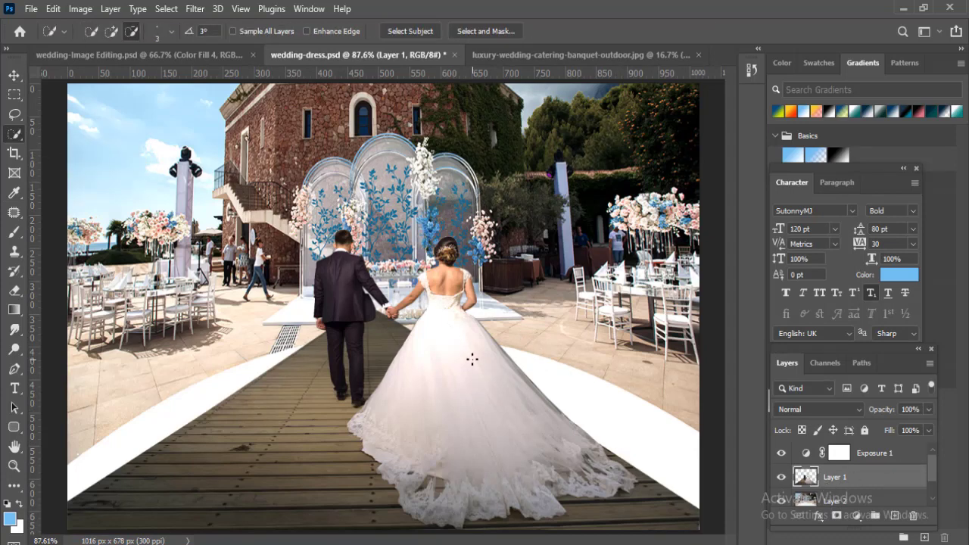
key("bracketright")
key("bracketright")
key("bracketright")
key("bracketright")
left_click(444, 326, "ctrl")
mouse_move(382, 322)
left_mouse_down()
mouse_move(341, 492)
mouse_move(378, 377)
left_mouse_up()
Step: Extend the dress selection over the bride's left strap and lace cap sleeve with a much smaller brush
key("bracketleft")
key("bracketleft")
key("bracketleft")
key("bracketleft")
key("bracketleft")
key("bracketleft")
key("bracketleft")
key("bracketleft")
key("bracketleft")
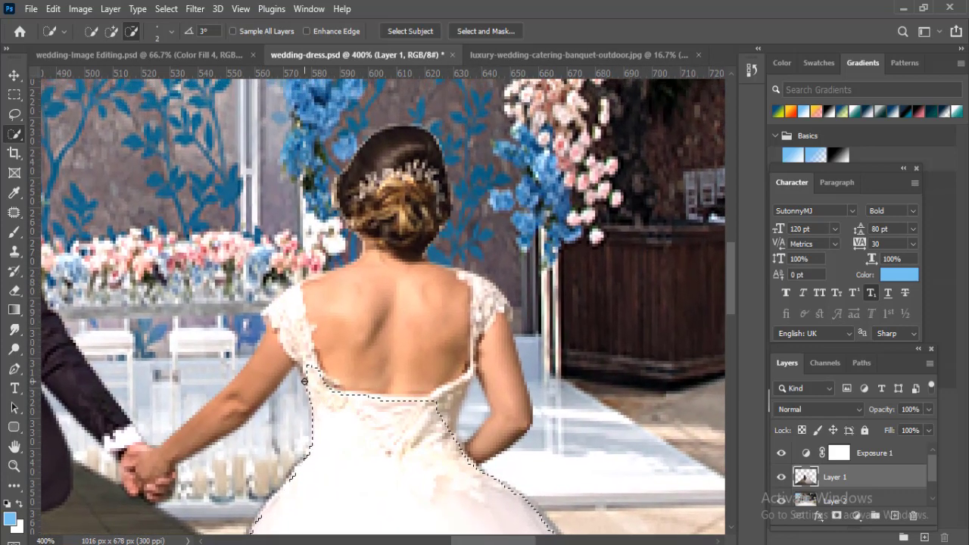
key("bracketright")
left_click_drag(314, 368, 271, 308)
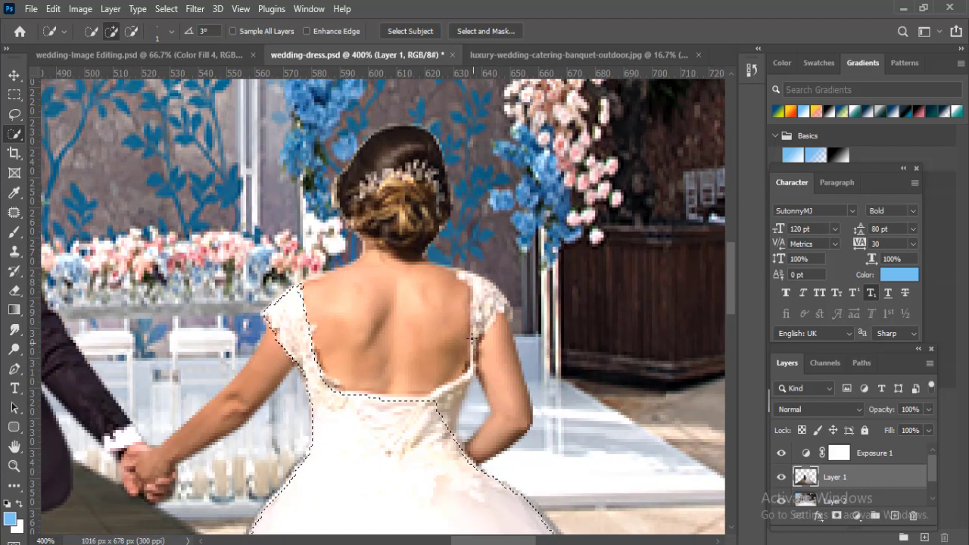
Step: Add the bride's right strap and lace cap sleeve to the selection and trim away the adjoining skin of her arm
key("alt")
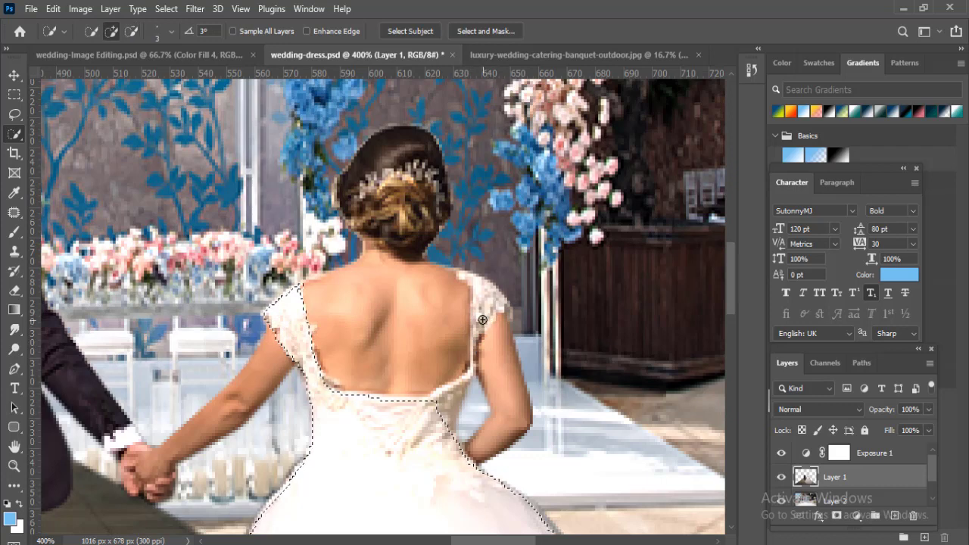
left_click_drag(479, 321, 465, 276)
key("bracketleft")
key("bracketleft")
key("alt")
left_click(489, 346)
key("alt")
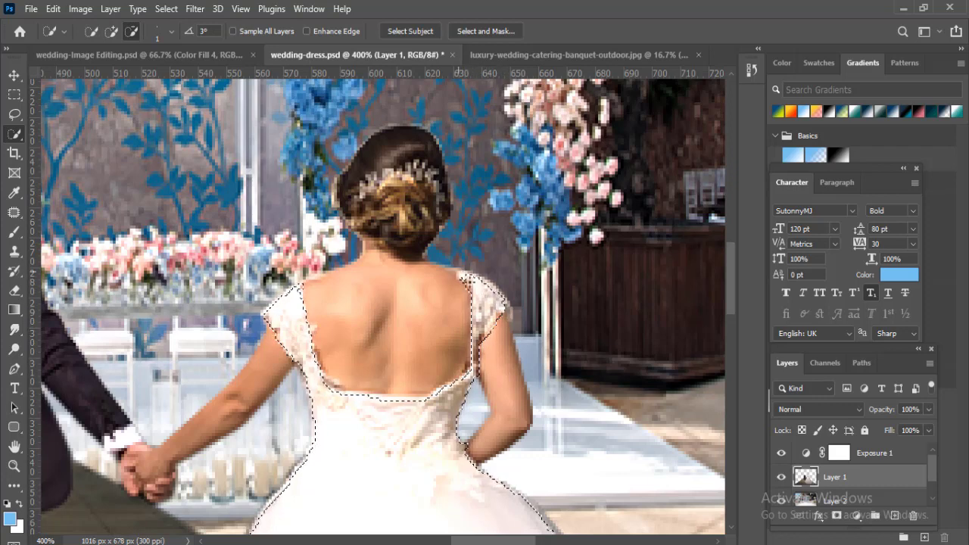
Step: Feather the dress selection by 1 pixel and copy it to a new layer above Layer 1
scroll(461, 404, "down", 1)
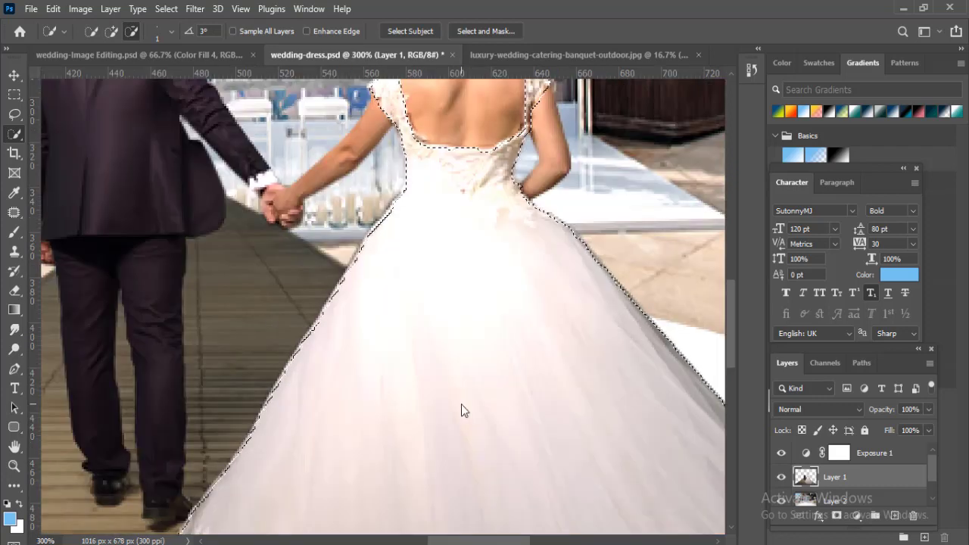
key("ctrl+minus")
key("ctrl+minus")
key("ctrl+0")
left_click(474, 419, "ctrl")
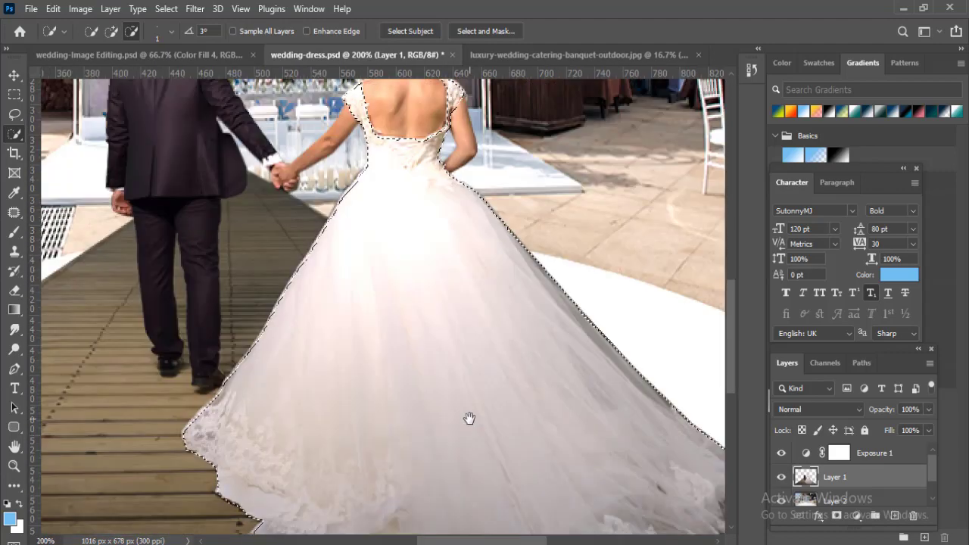
key("ctrl+0")
scroll(515, 455, "up", 1)
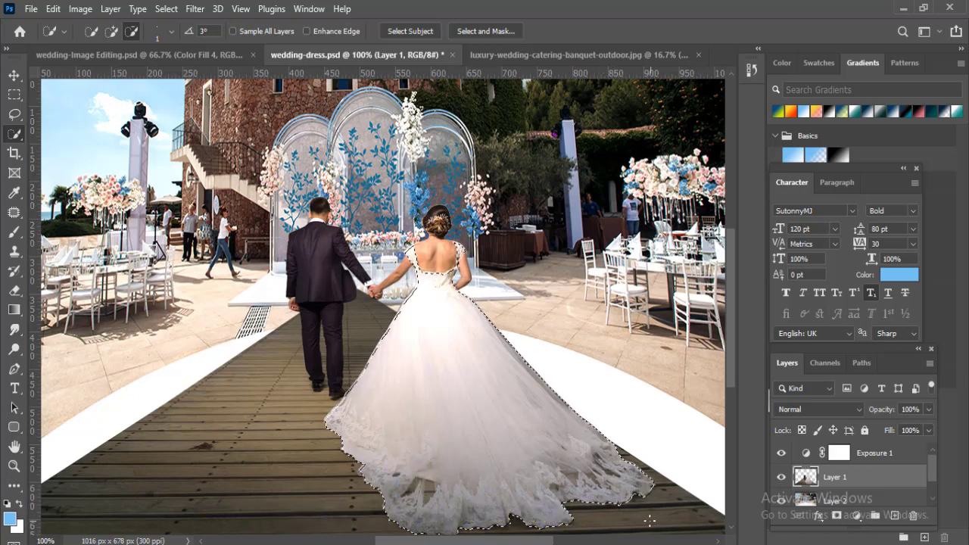
key("shift+F6")
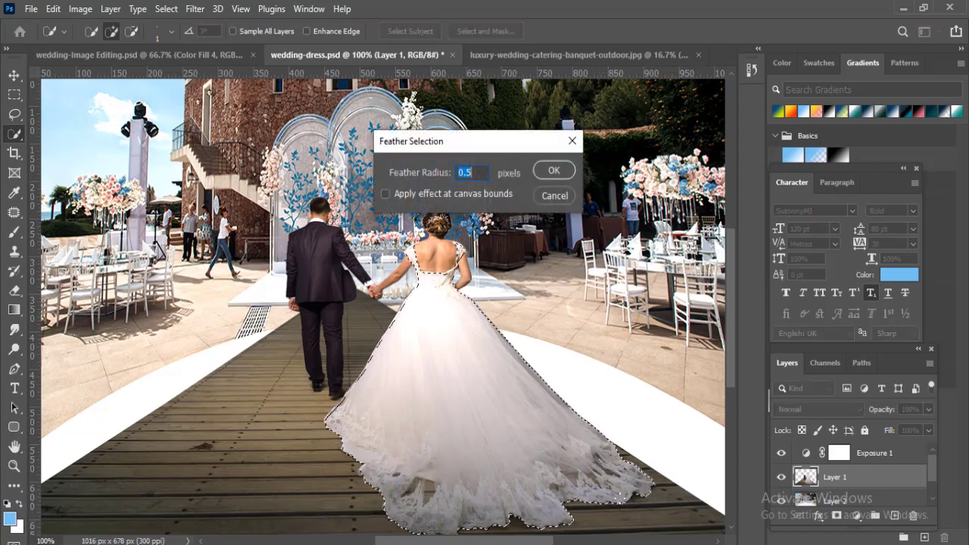
type("1")
key("Return")
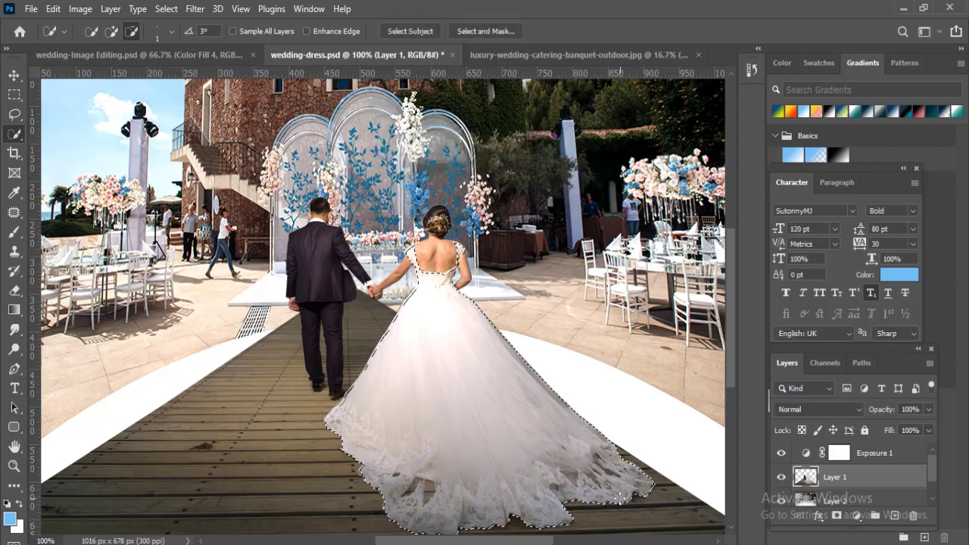
key("ctrl+j")
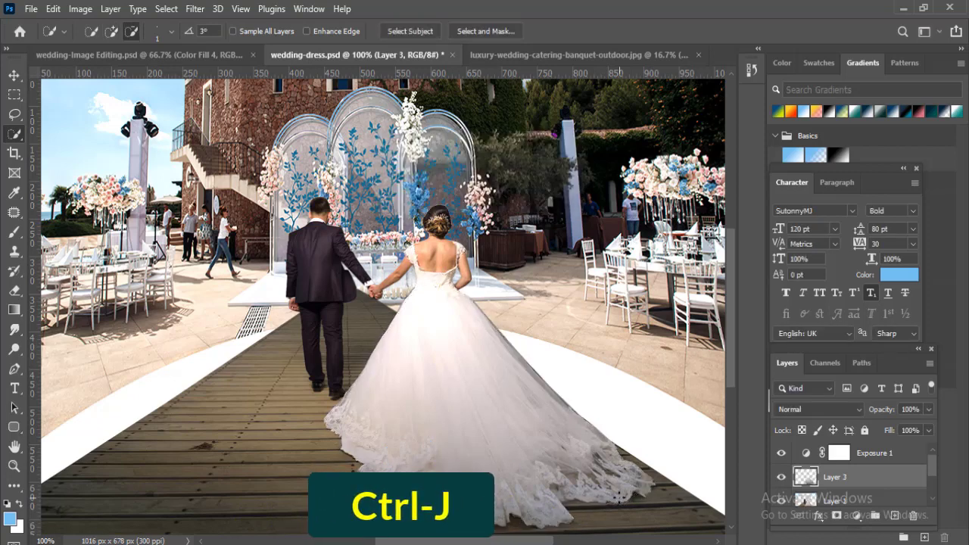
left_click(781, 501)
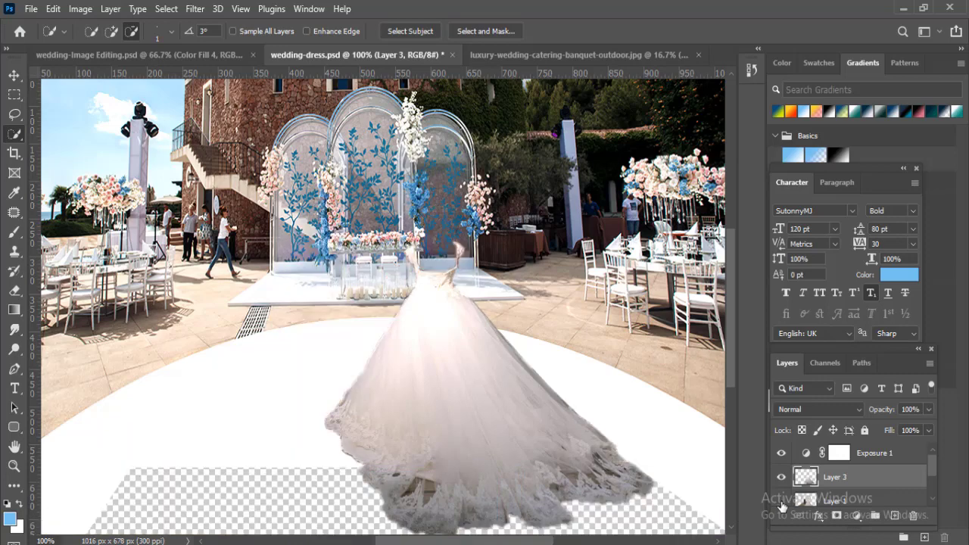
left_click(781, 501)
Step: Add a solid color fill of #ed0546 confined to the Layer 3 dress outline and set its blend mode to Linear Burn
left_click(805, 476, "ctrl")
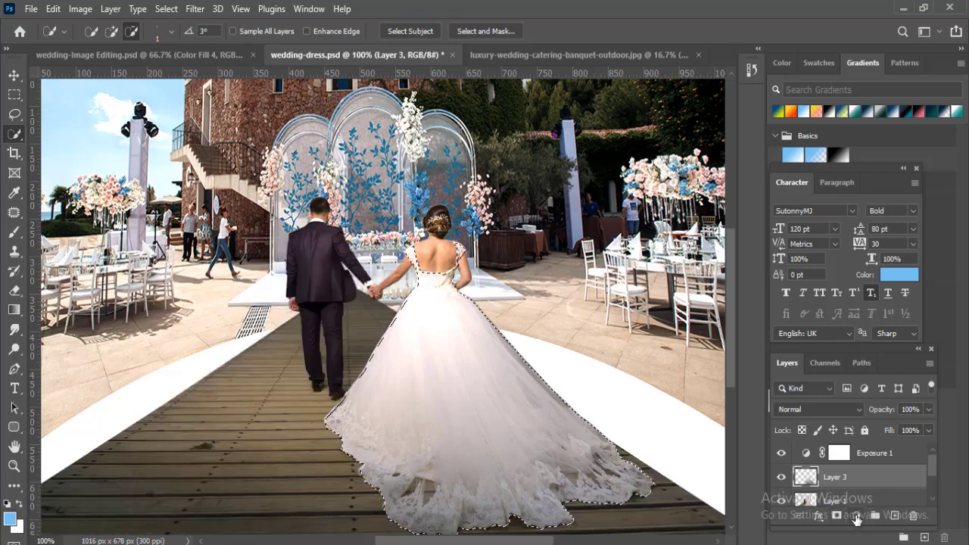
left_click(856, 516)
left_click(871, 250)
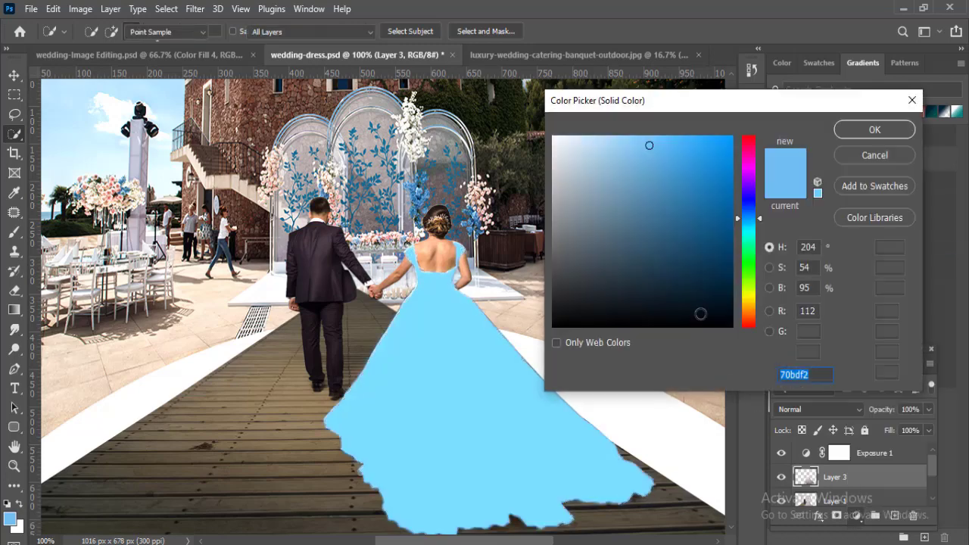
type("ed0546")
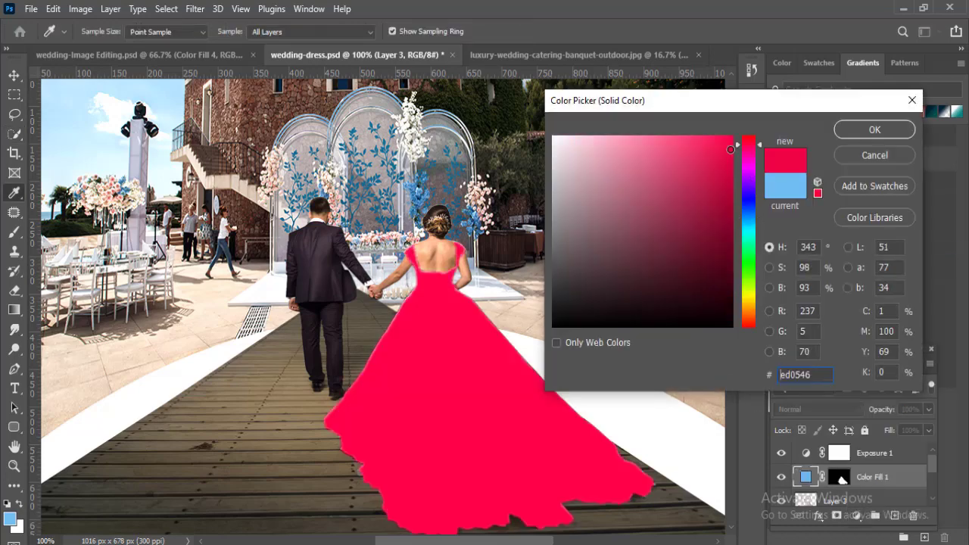
key("Return")
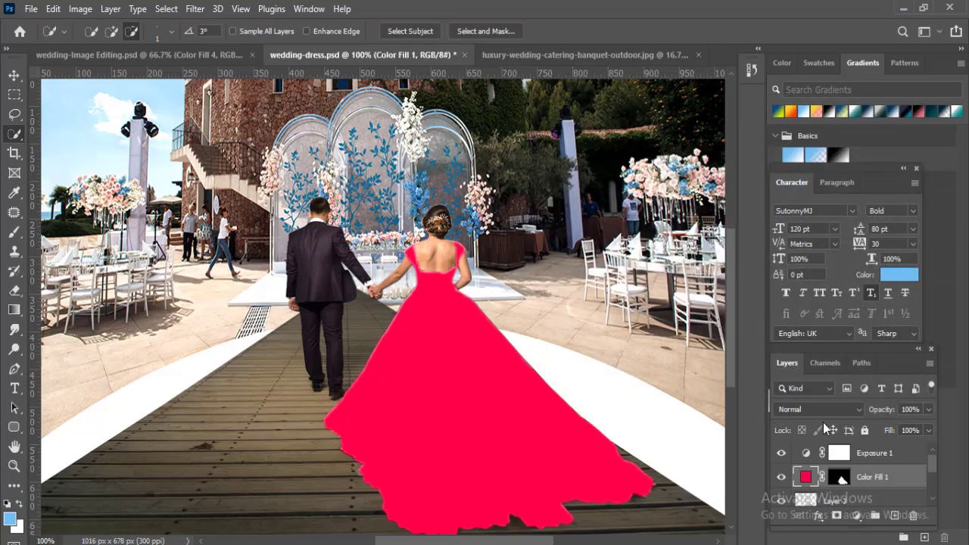
left_click(854, 409)
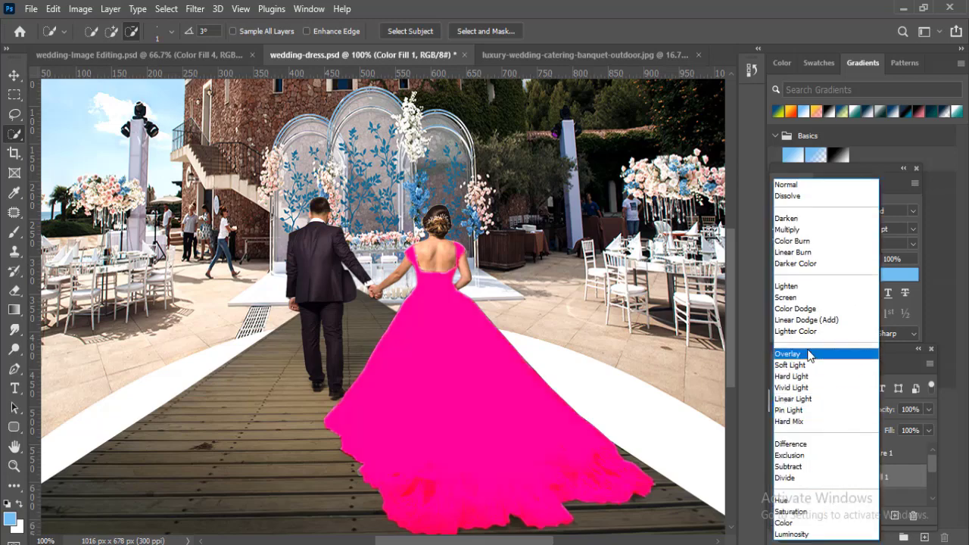
left_click(794, 253)
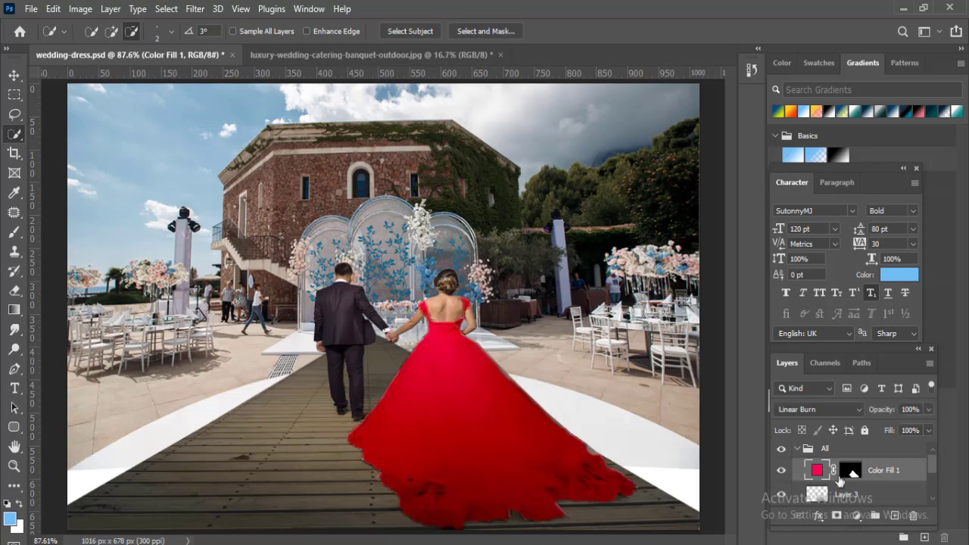
Step: Select the groom's jacket and trousers on Layer 1 with the Quick Selection tool
scroll(871, 475, "down", 2)
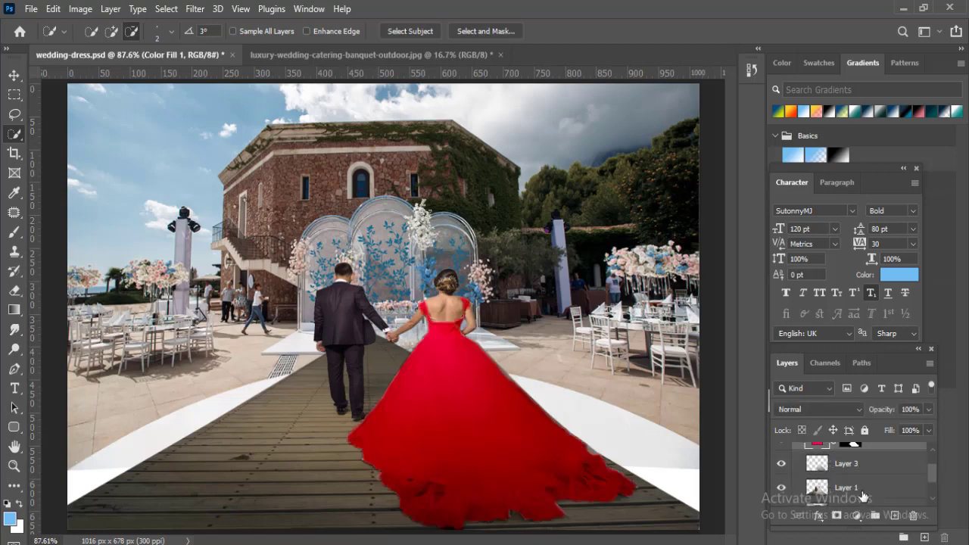
left_click(846, 487)
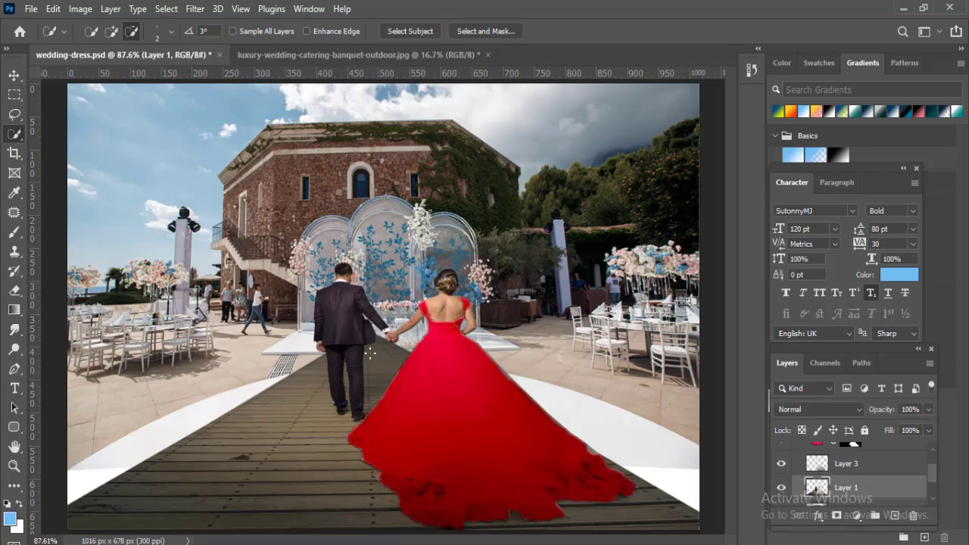
scroll(369, 353, "up", 2)
left_click_drag(303, 253, 327, 303)
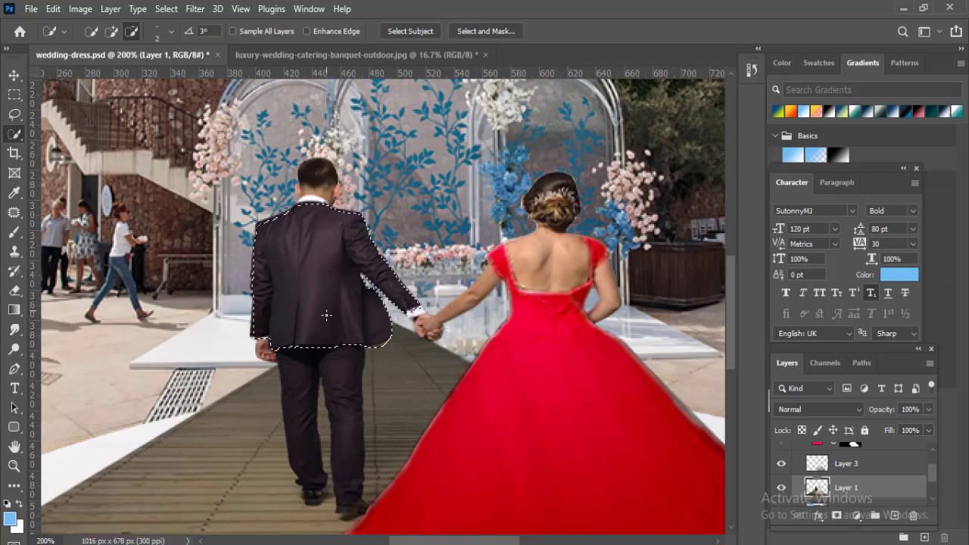
scroll(325, 315, "up", 1)
mouse_move(345, 472)
left_mouse_down()
mouse_move(367, 479)
mouse_move(356, 475)
left_mouse_up()
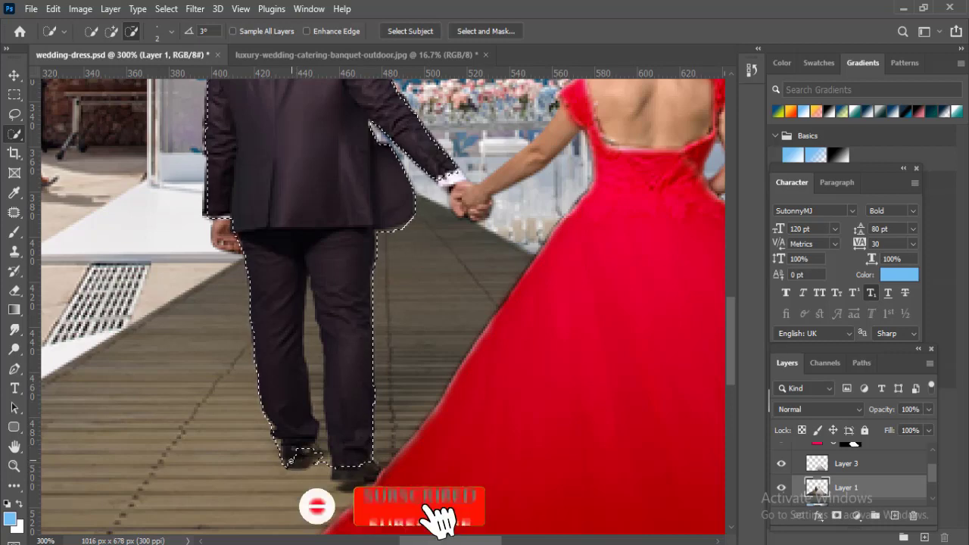
Step: Remove the shoe areas and the gap between the legs from the suit selection
left_click_drag(294, 473, 290, 454)
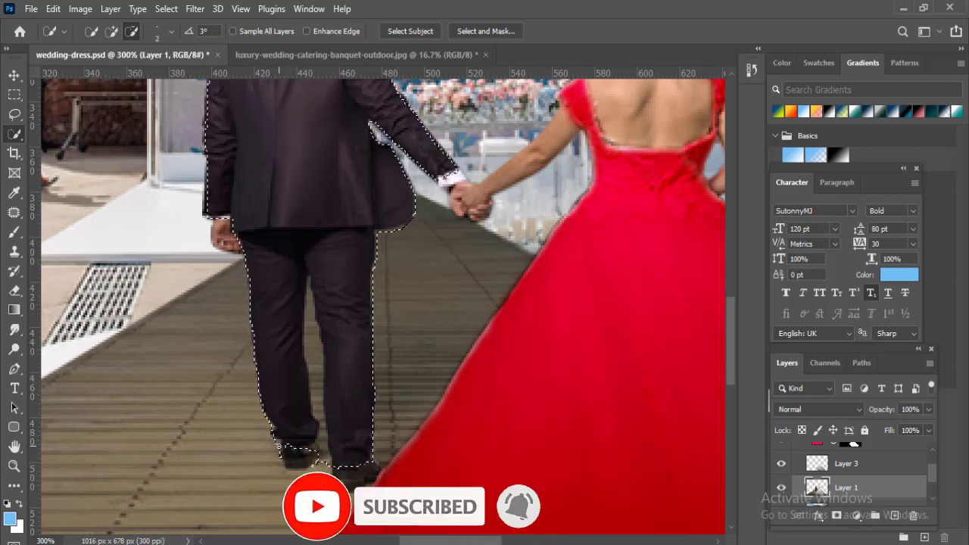
left_click_drag(301, 463, 309, 447)
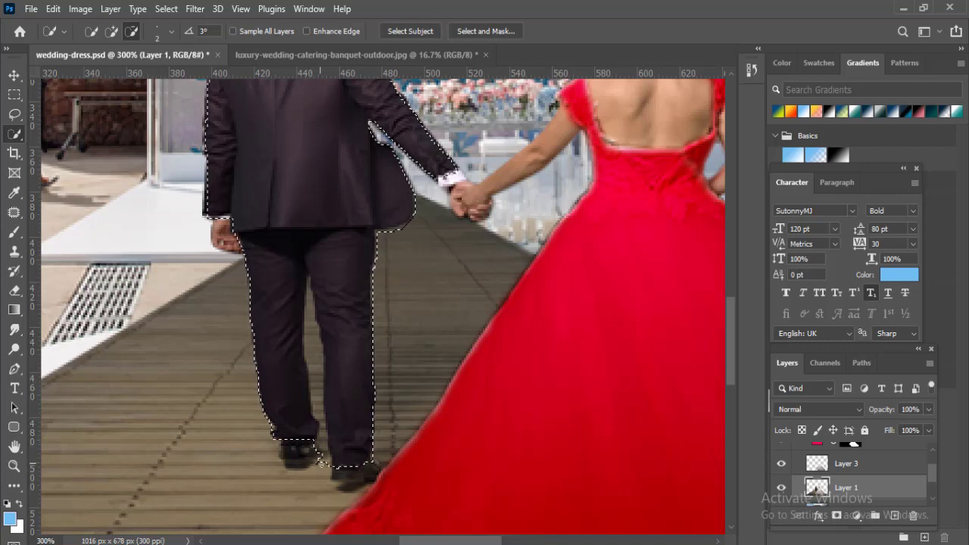
left_click_drag(321, 401, 317, 377)
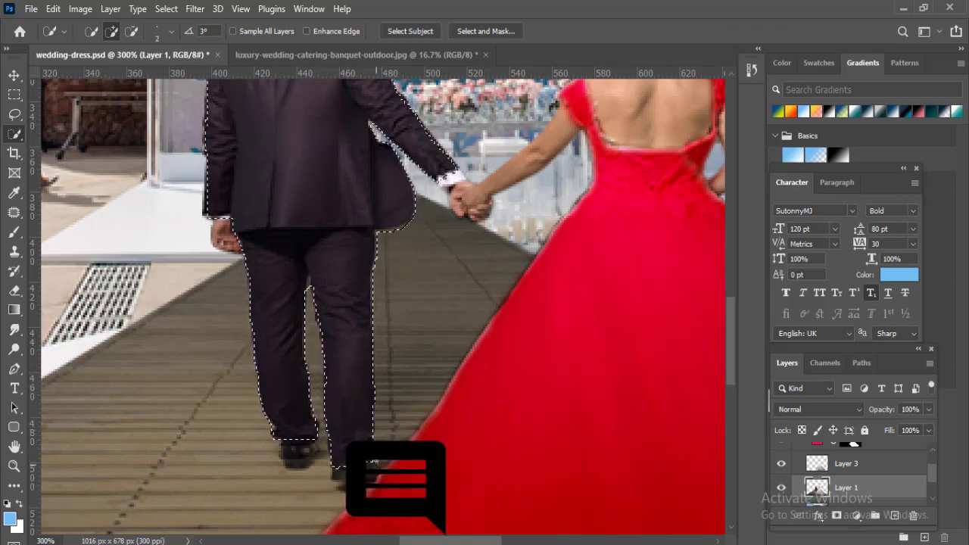
Step: Refine the suit selection along the trouser edges and hem, keeping the wooden walkway out of it
left_click_drag(389, 235, 394, 233)
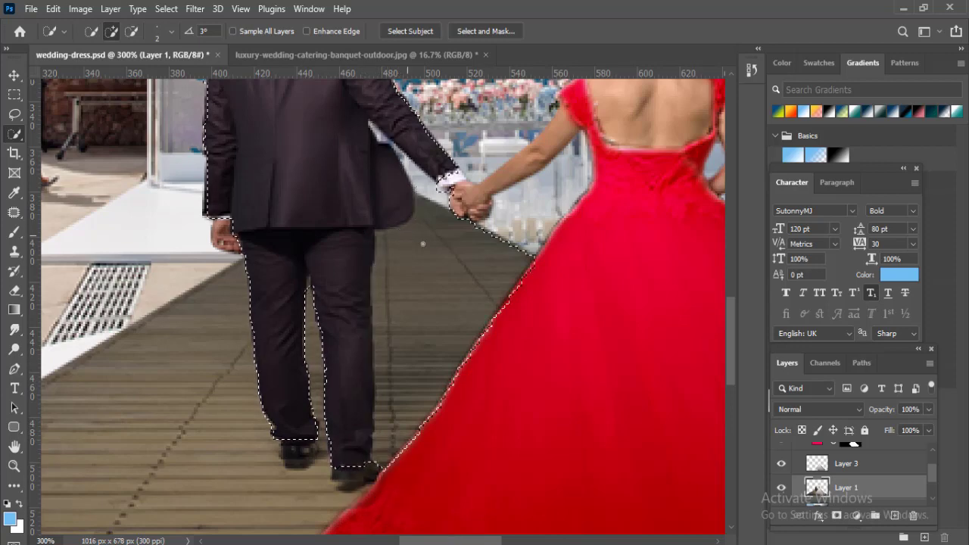
left_click(442, 265, "alt")
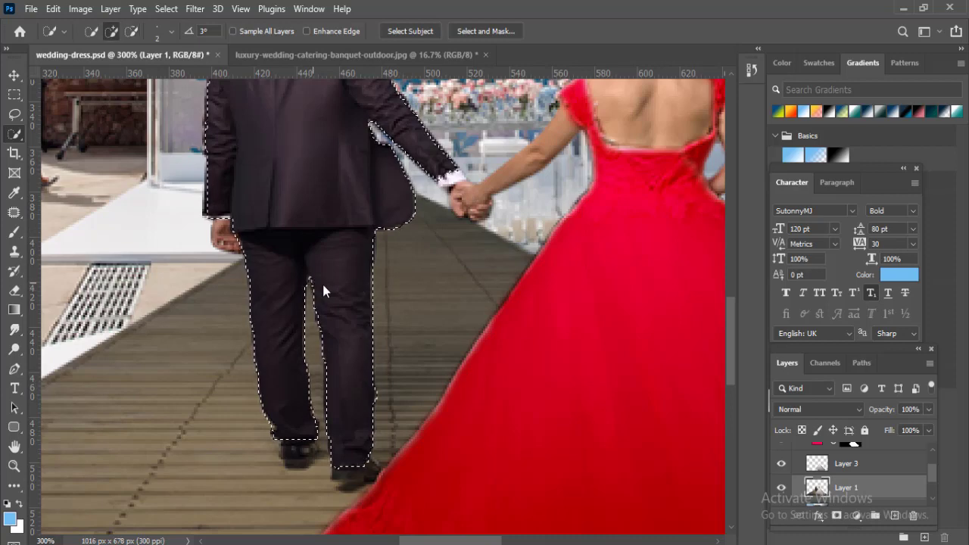
left_click(282, 436)
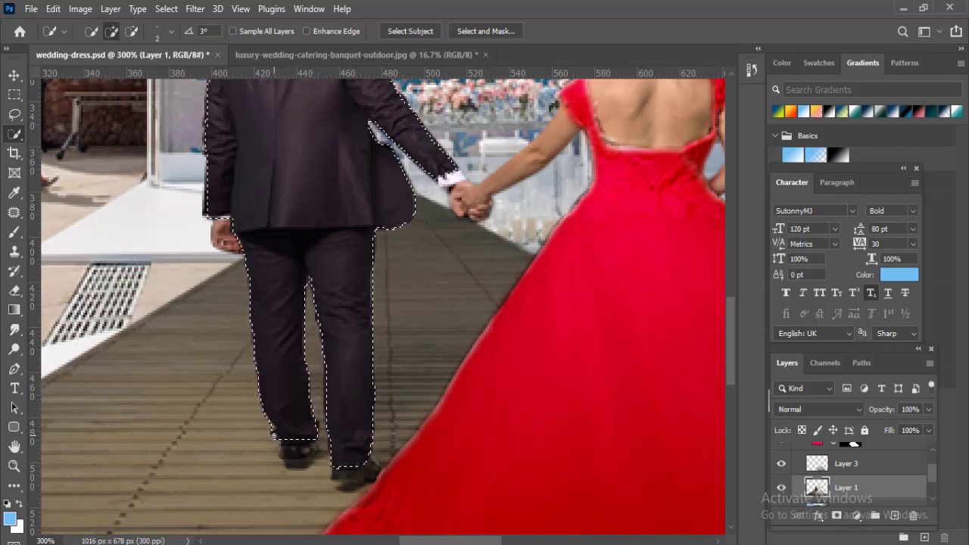
key("alt")
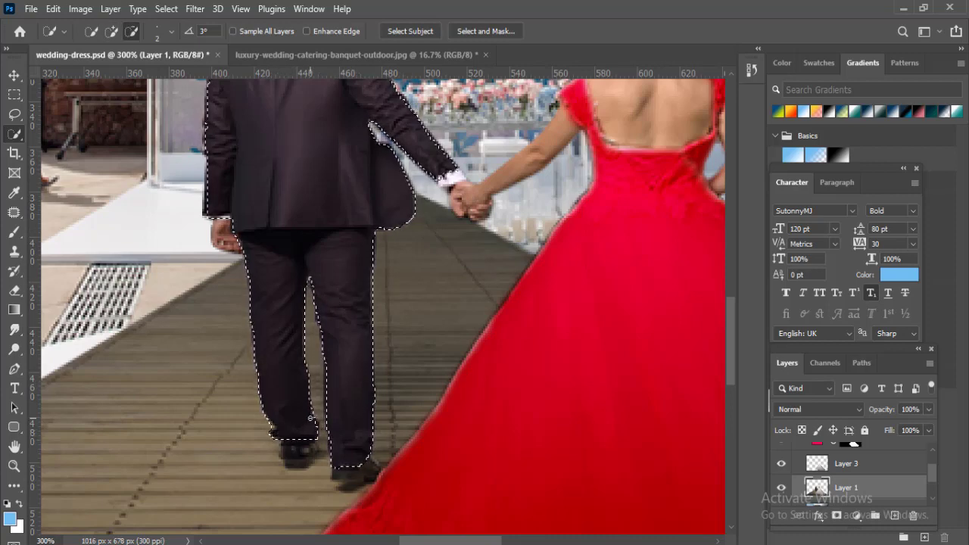
Step: Feather the suit selection by 1 pixel and copy the suit to a new layer
key("shift+F6")
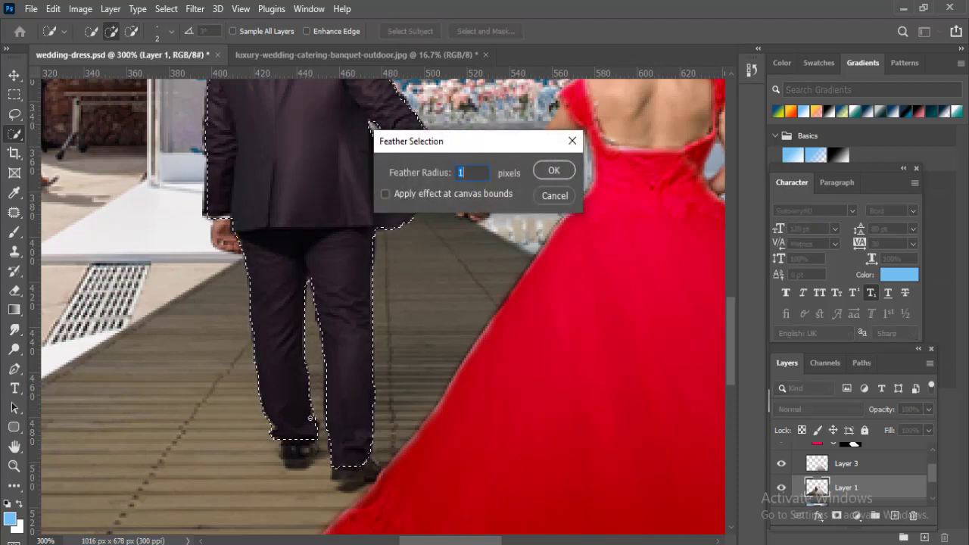
key("Return")
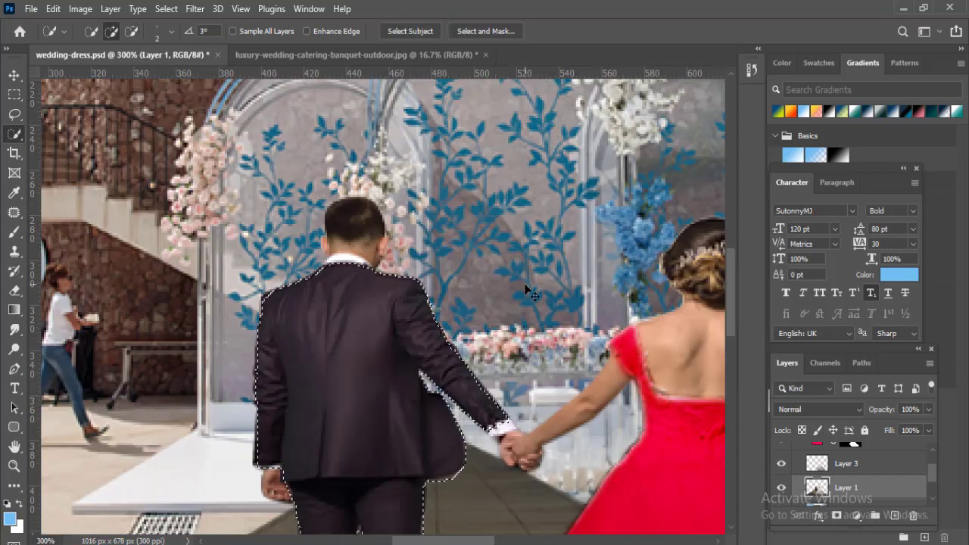
key("ctrl+j")
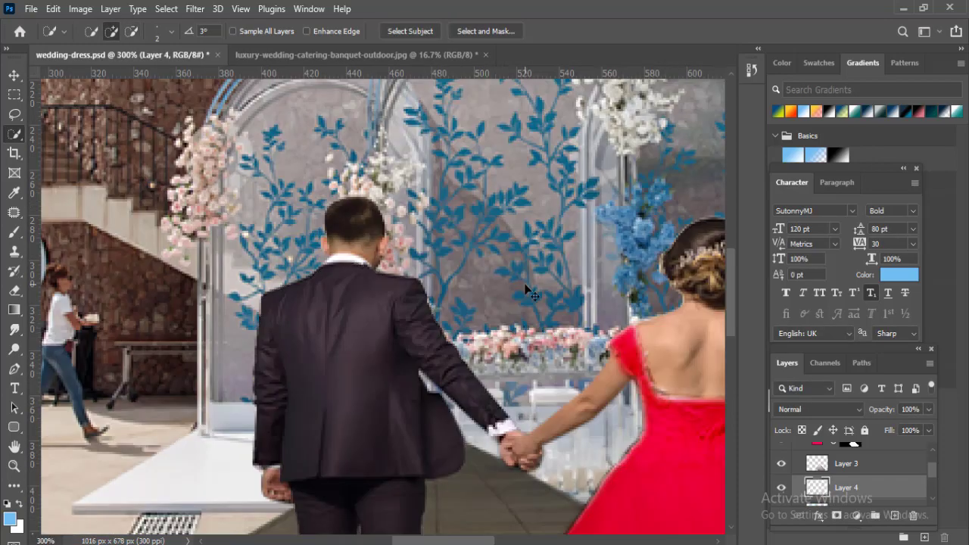
Step: Add a dark blue solid color fill confined to the Layer 4 suit outline and change its blend mode
key("ctrl+0")
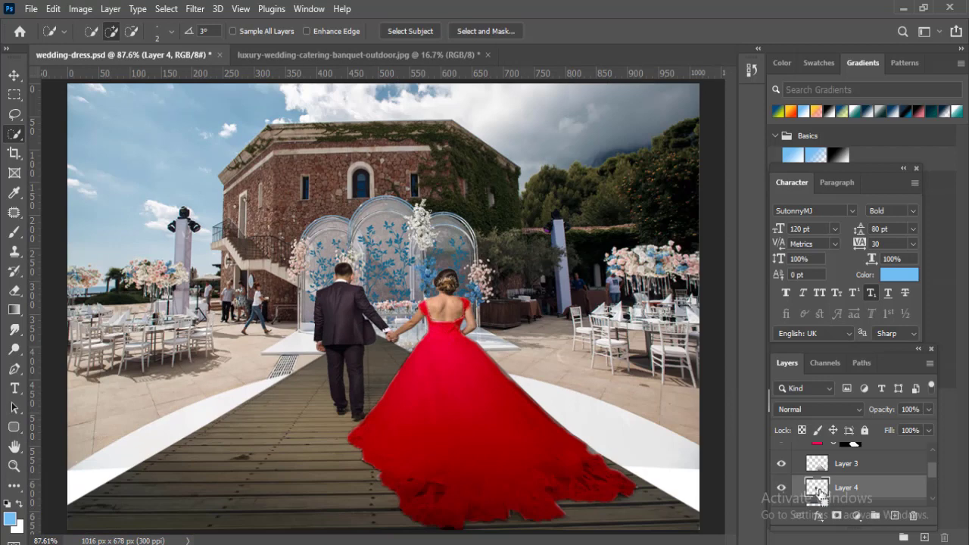
left_click(817, 487, "ctrl")
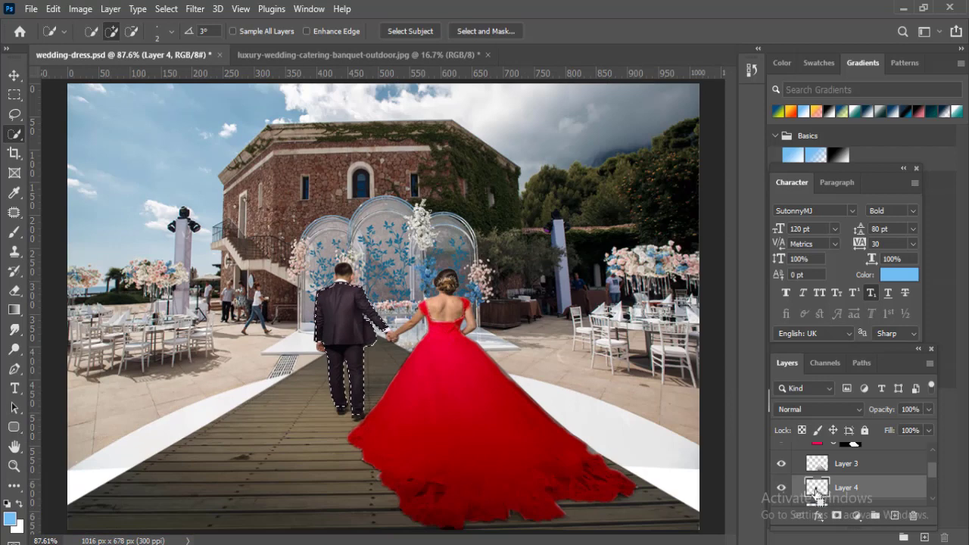
left_click(855, 516)
left_click(875, 253)
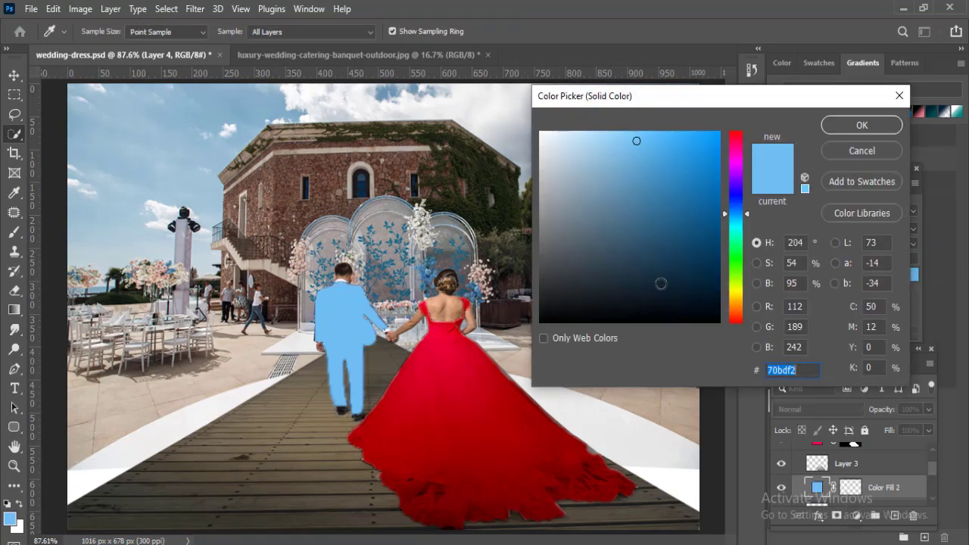
left_click(719, 269)
left_click(855, 125)
left_click(859, 411)
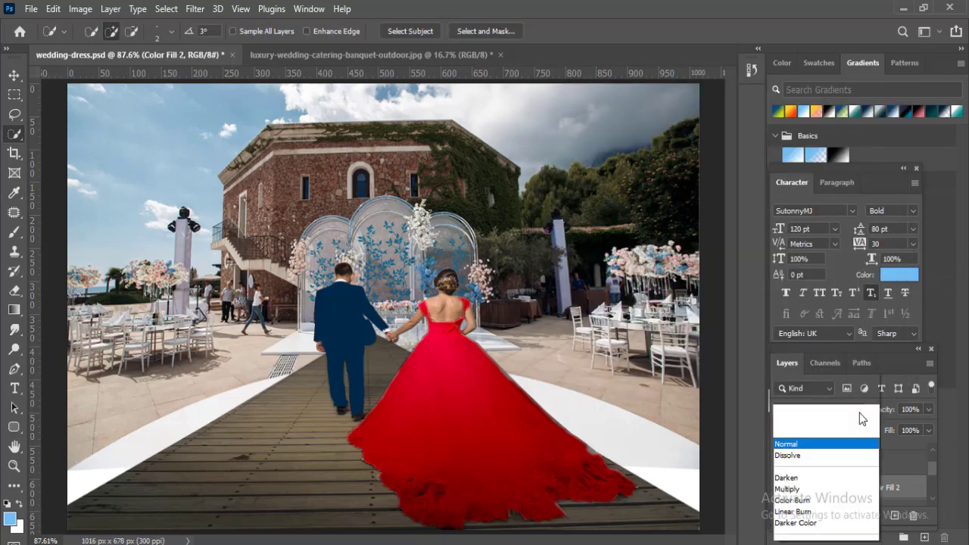
left_click(789, 515)
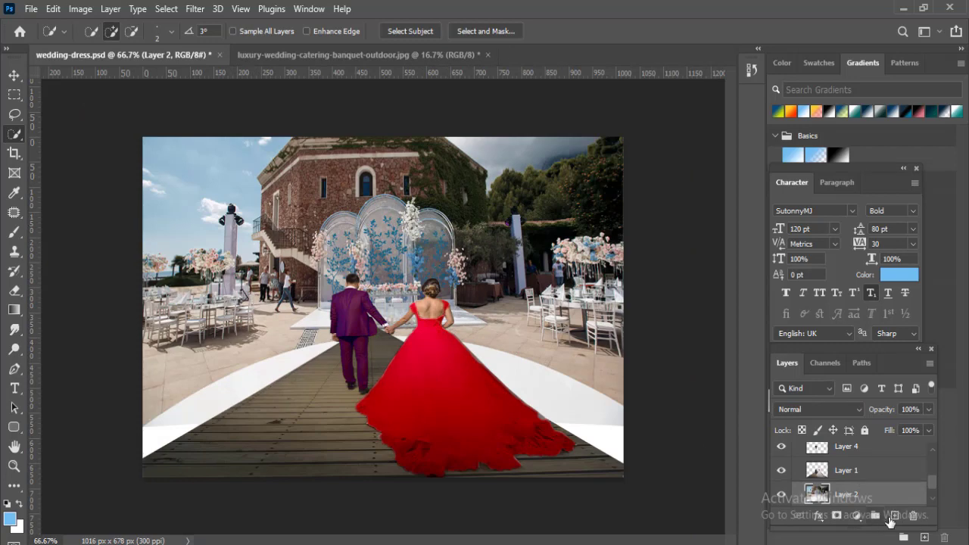
Step: Add a pinkish-red (#fa0058) solid color fill directly above the venue background in Layer 2
left_click(894, 515)
left_click(856, 516)
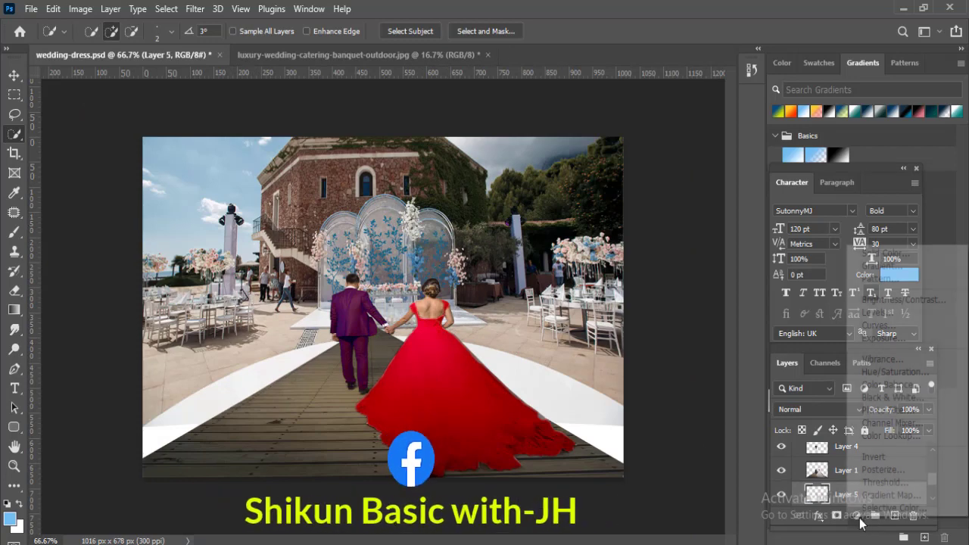
left_click(882, 253)
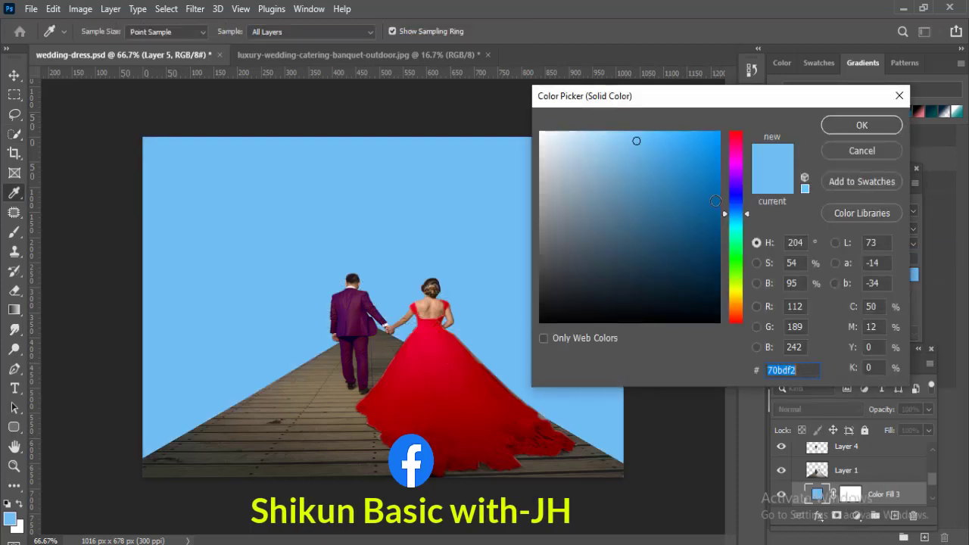
left_click_drag(734, 160, 736, 143)
left_click(718, 134)
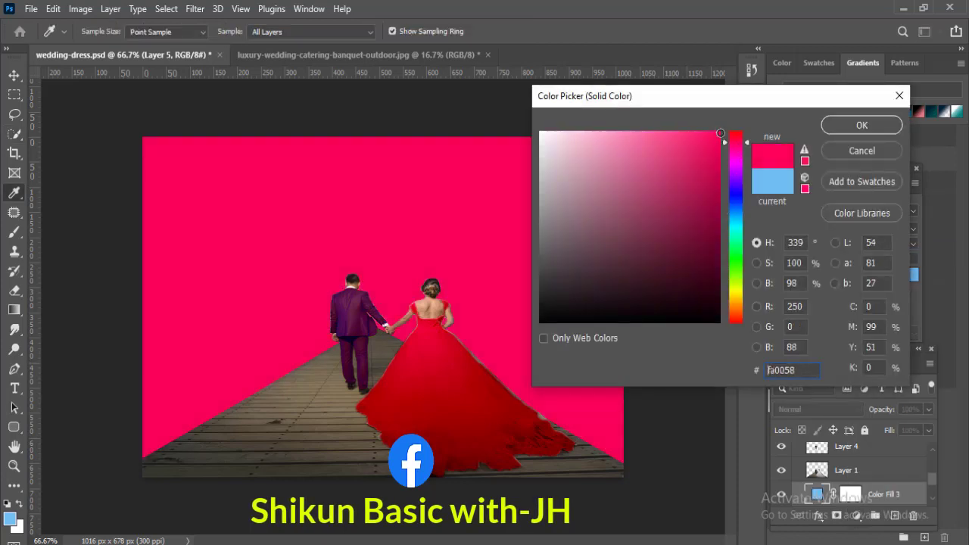
left_click(856, 128)
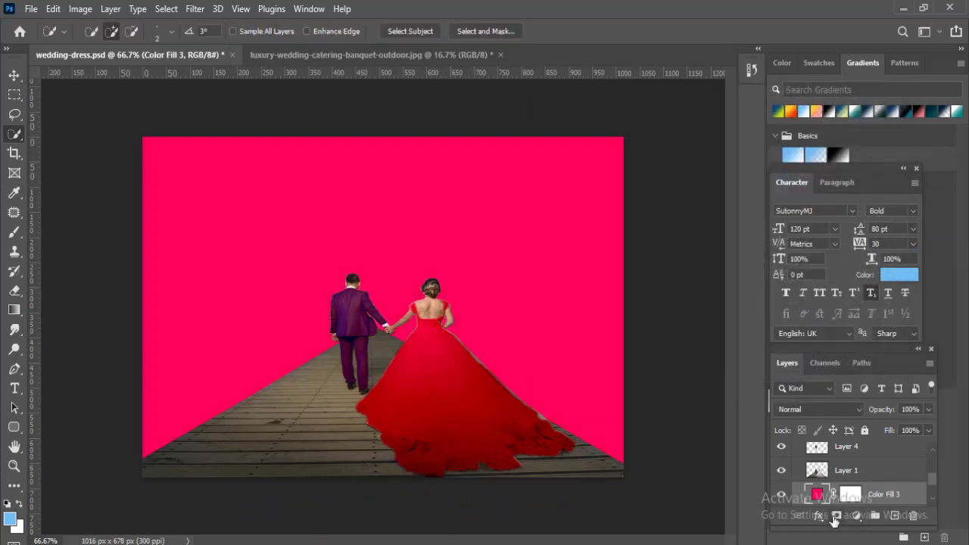
Step: Set the background color fill's blend mode to Color and its opacity to 50%
left_click(859, 409)
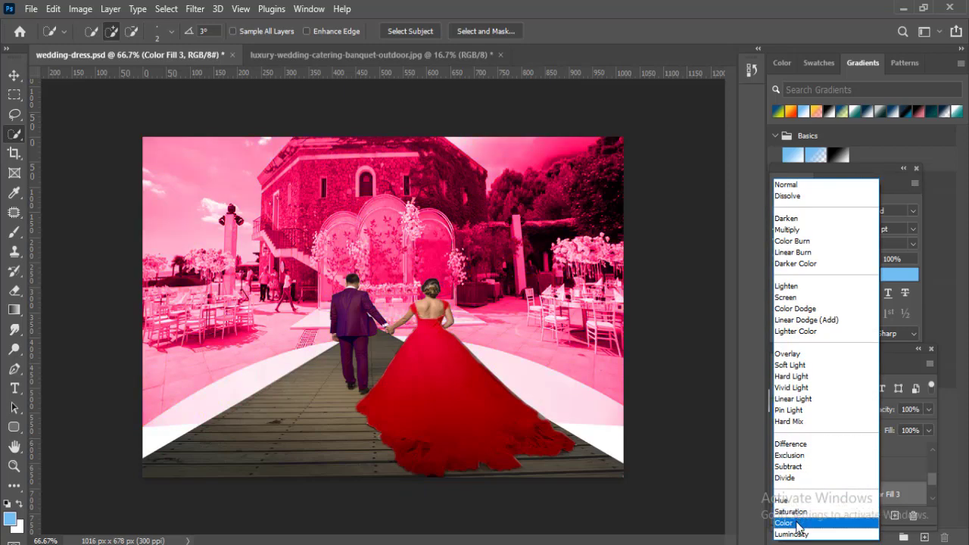
left_click(798, 524)
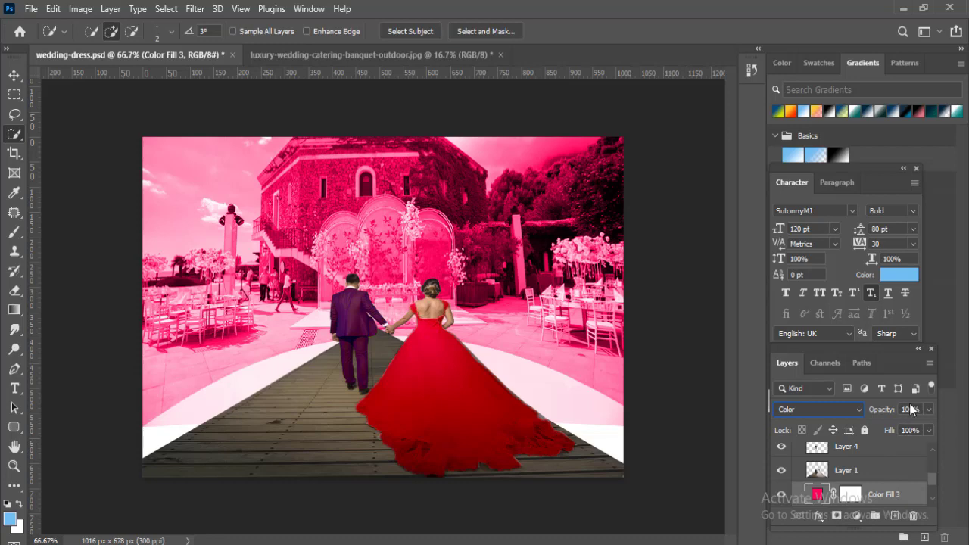
left_click(929, 410)
left_click(893, 430)
Step: Rasterize the Color Fill 3 layer and apply its layer mask
right_click(878, 492)
left_click(720, 230)
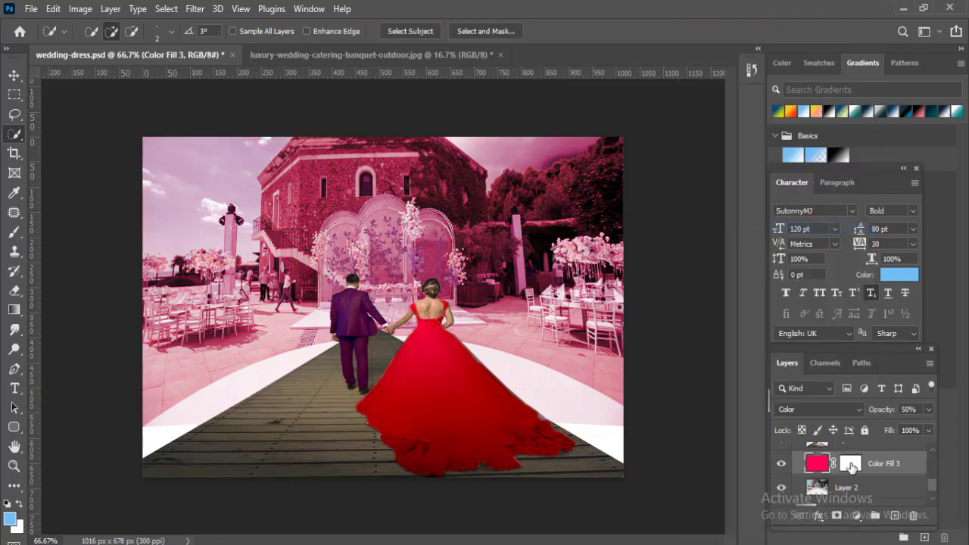
right_click(853, 472)
left_click(879, 370)
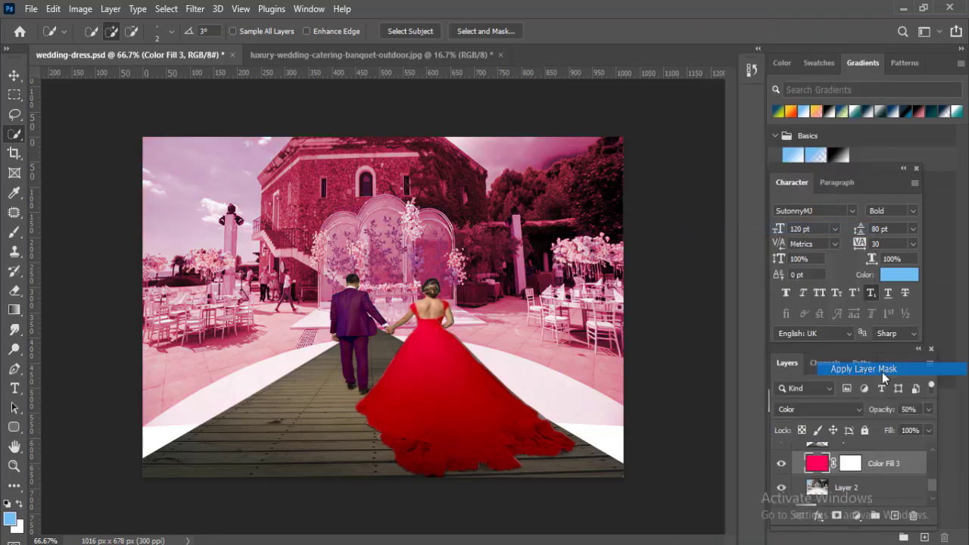
Step: Combine Color Fill 3 and Layer 2 into a single smart object
scroll(870, 476, "down", 1)
left_click(856, 479, "ctrl")
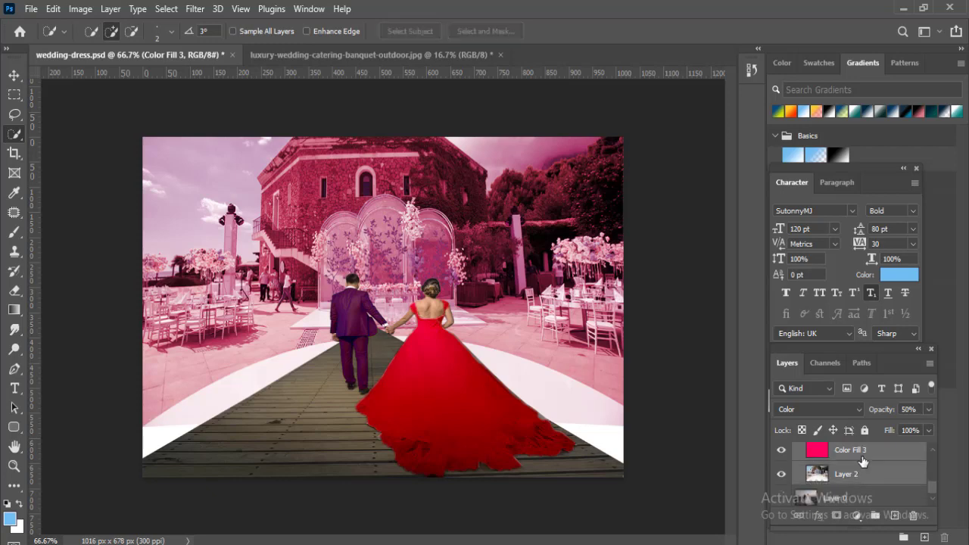
right_click(860, 454)
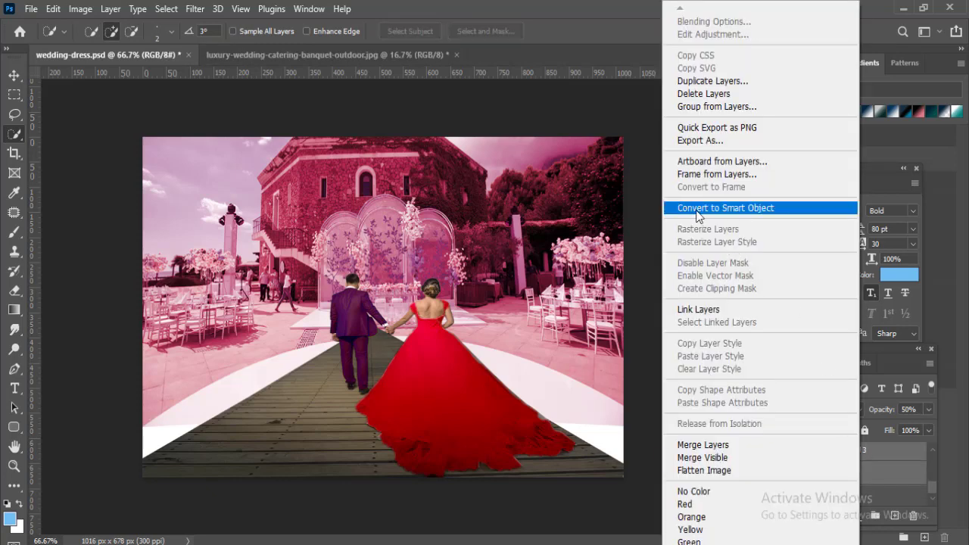
left_click(791, 446)
Step: Select the sky on both sides of the brick building with the Quick Selection tool
right_click(10, 136)
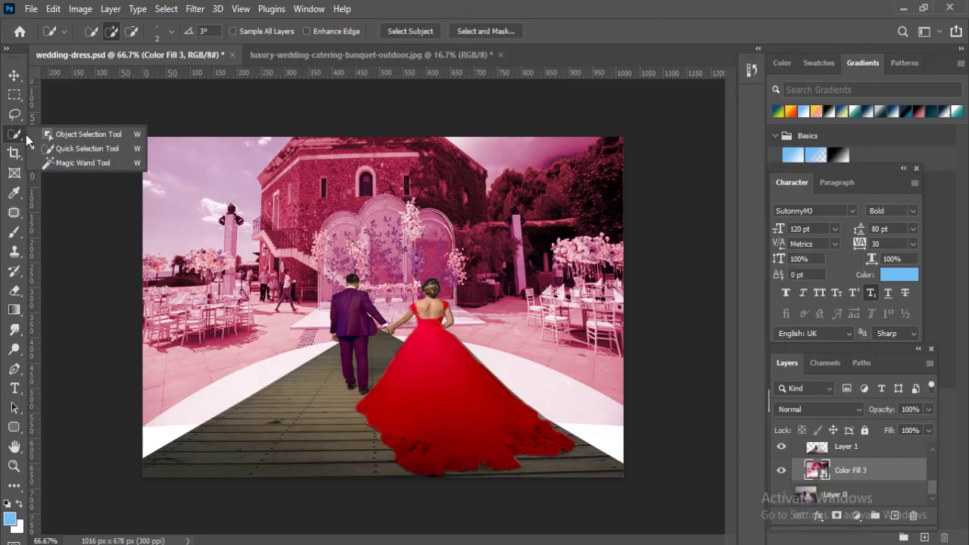
left_click(64, 149)
left_click_drag(192, 167, 207, 195)
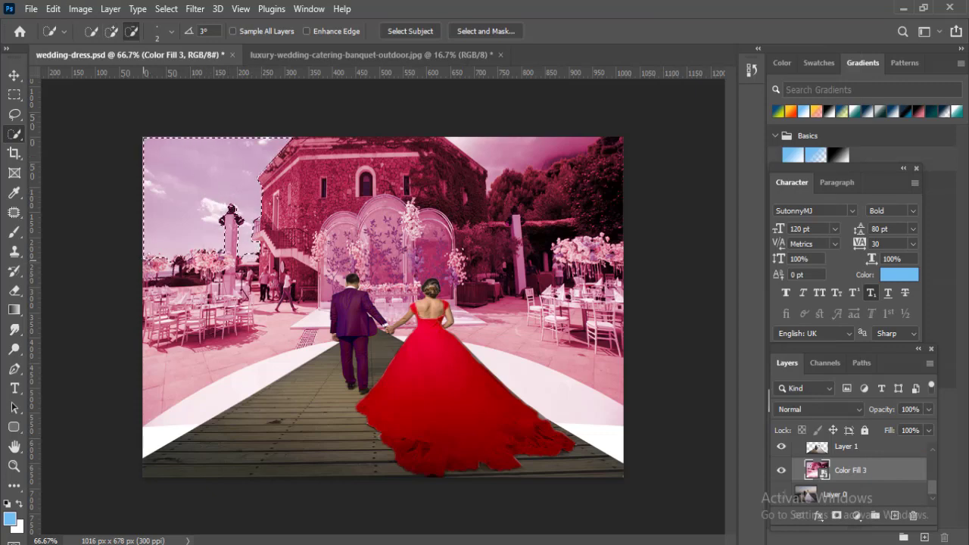
left_click(517, 148)
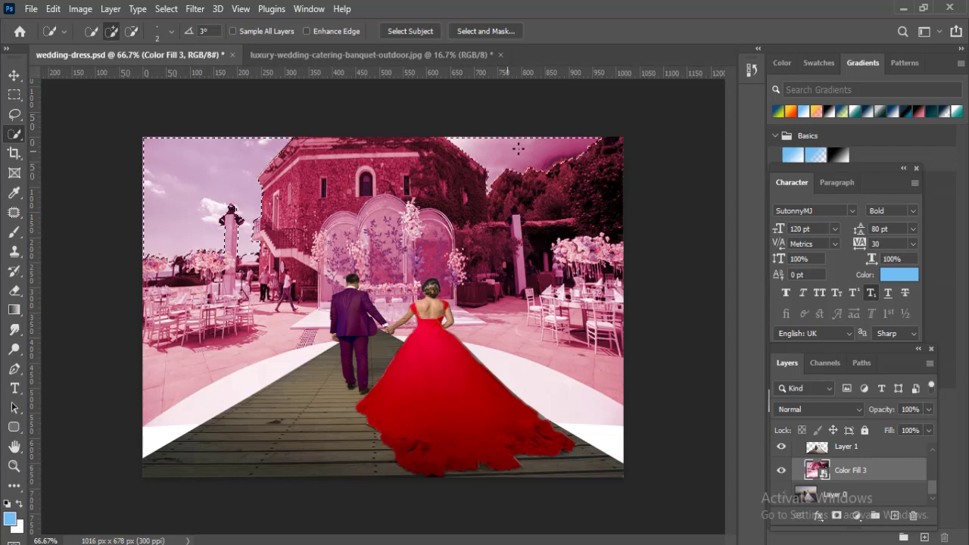
key("alt")
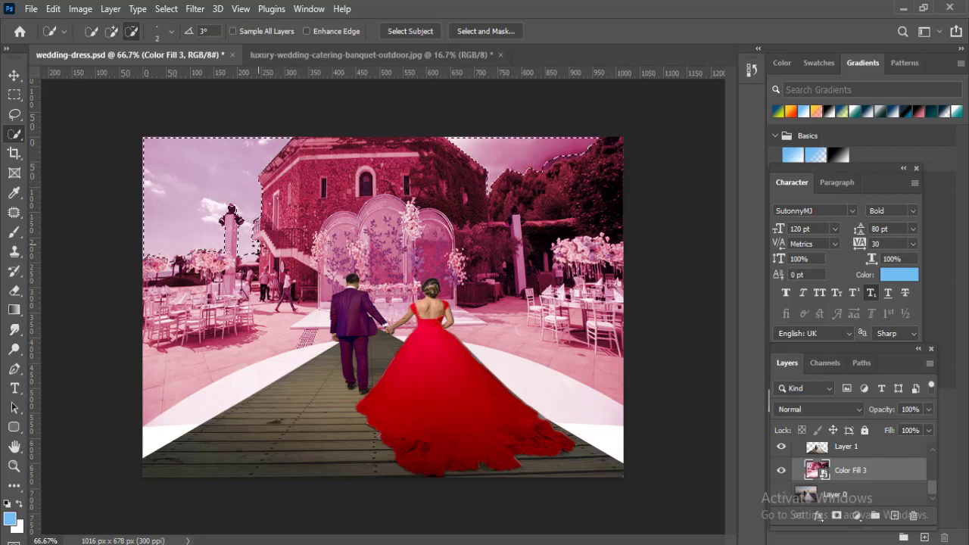
Step: Apply Sky Replacement with a blue, cloudy sky to the venue background, output to new layers
left_click(53, 9)
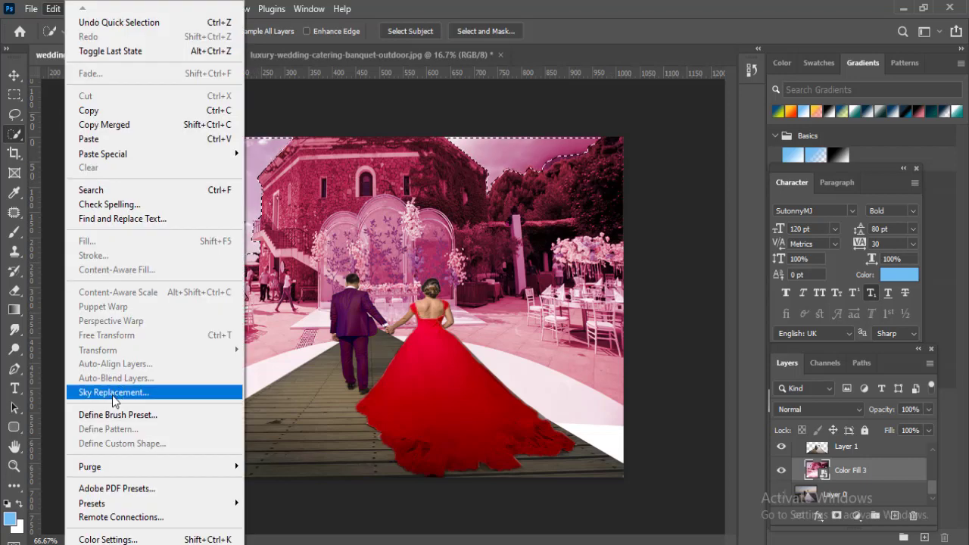
left_click(114, 392)
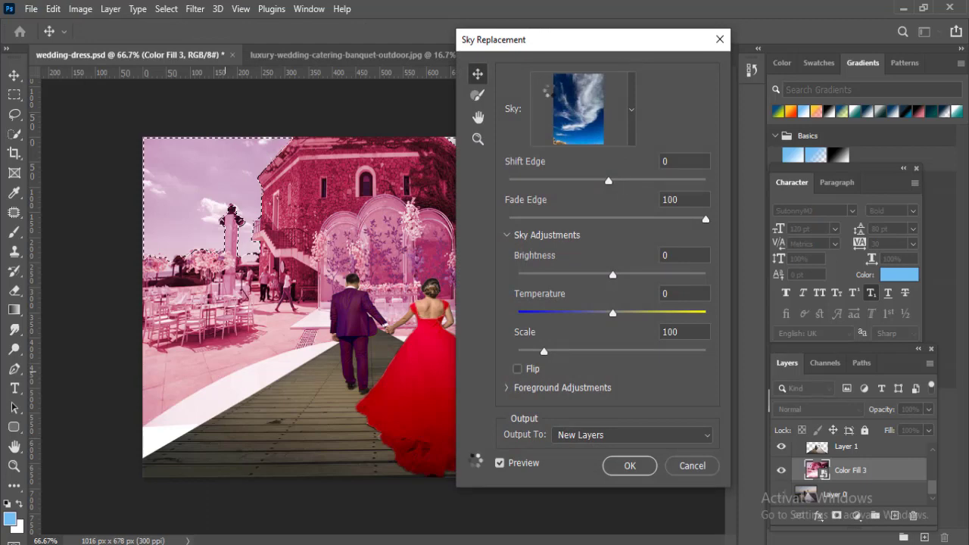
left_click(615, 467)
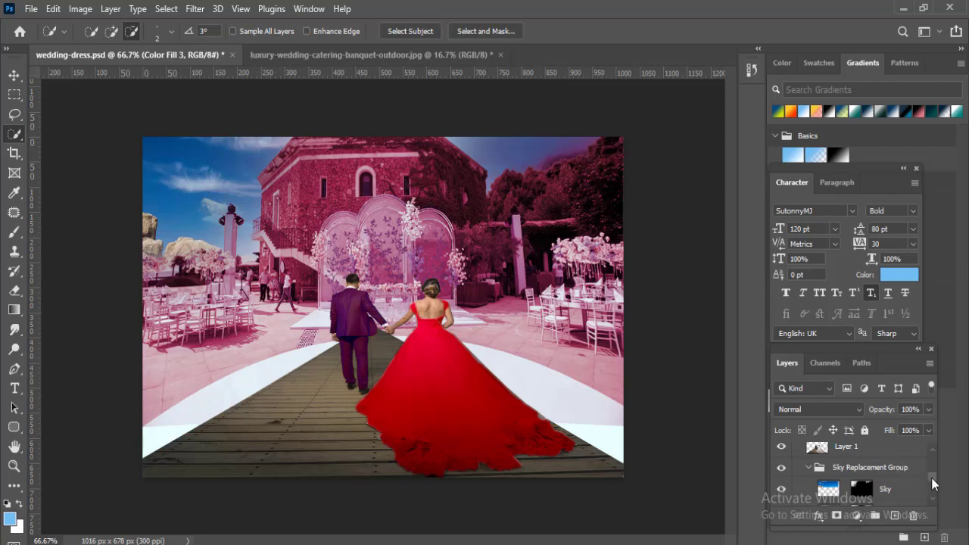
key("ctrl+alt+a")
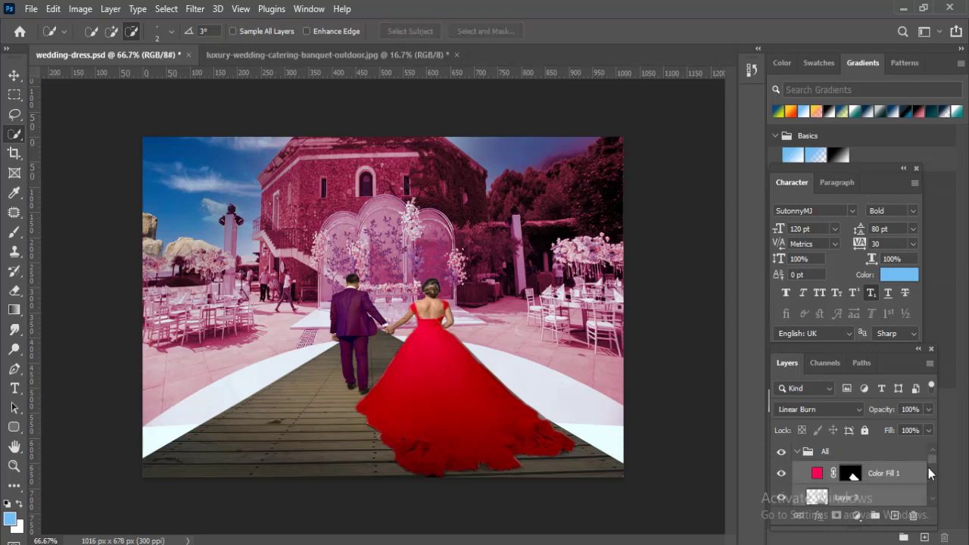
left_click_drag(929, 459, 934, 466)
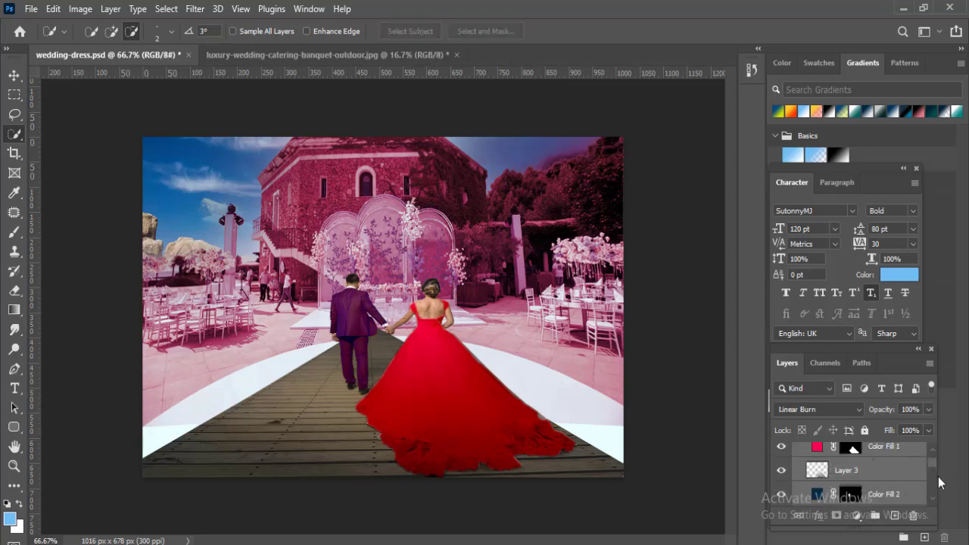
scroll(934, 466, "up", 1)
double_click(850, 451)
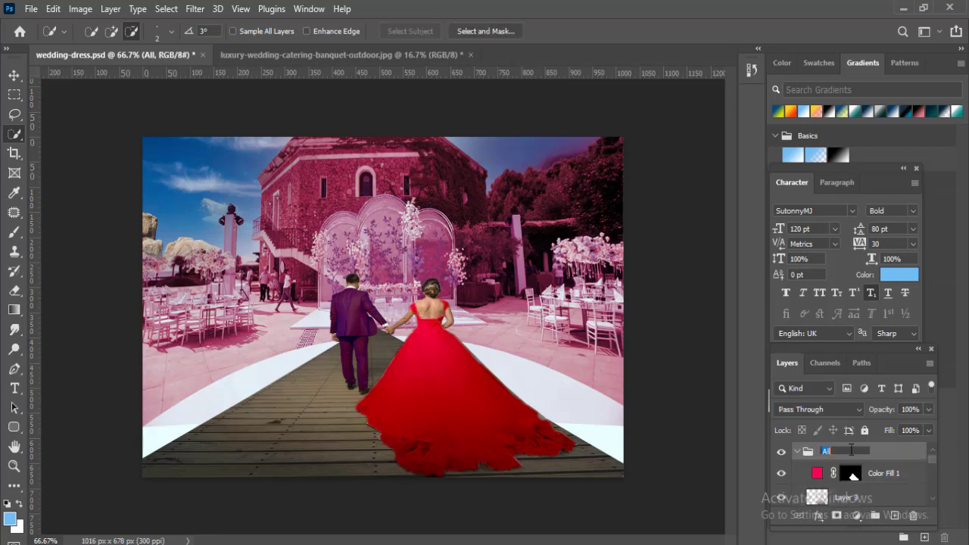
left_click(850, 452)
key("Return")
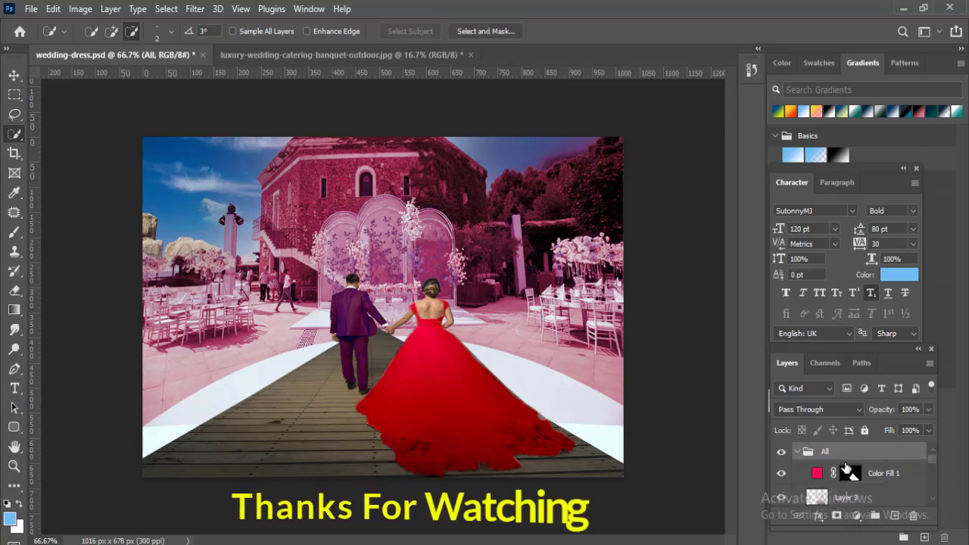
Step: Collapse the All group and toggle its visibility to compare the composite with the original photo
left_click(797, 451)
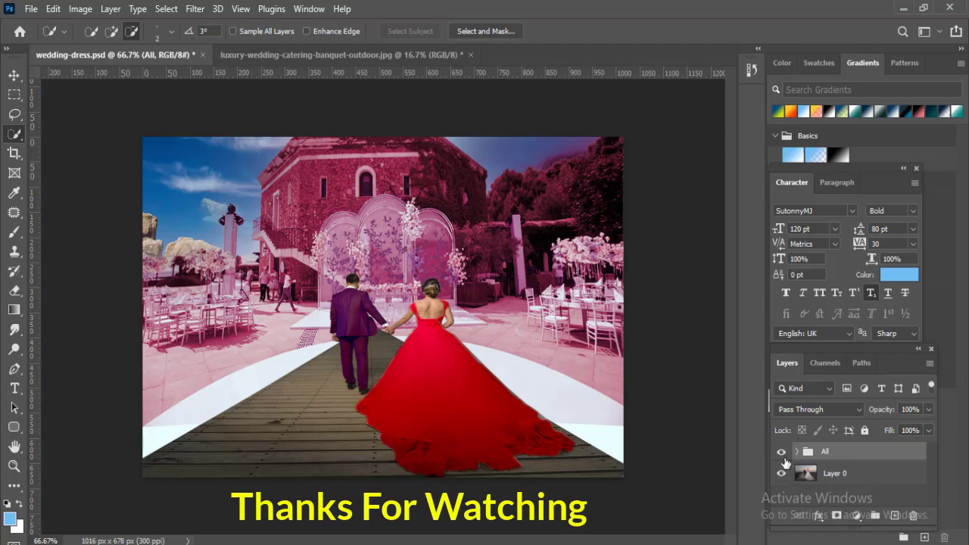
left_click(780, 453)
left_click(780, 453)
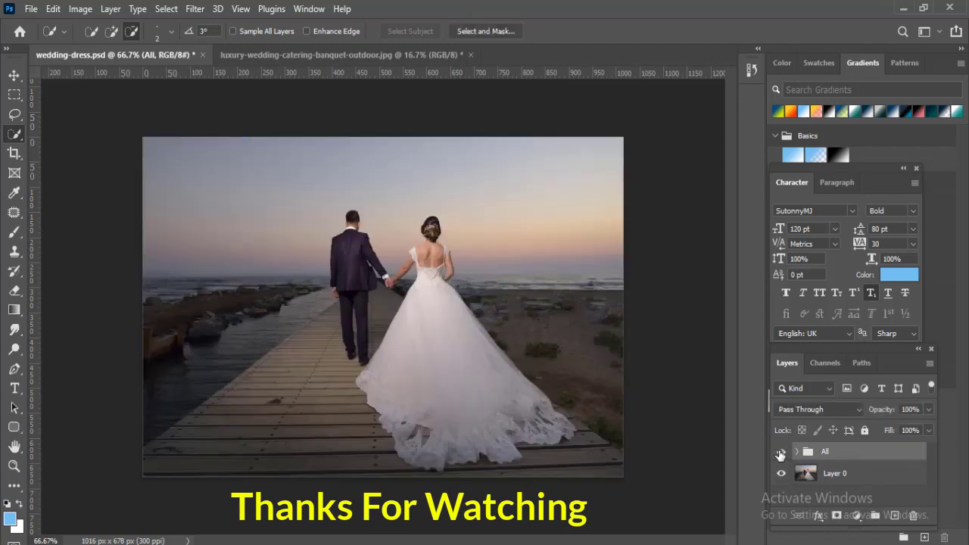